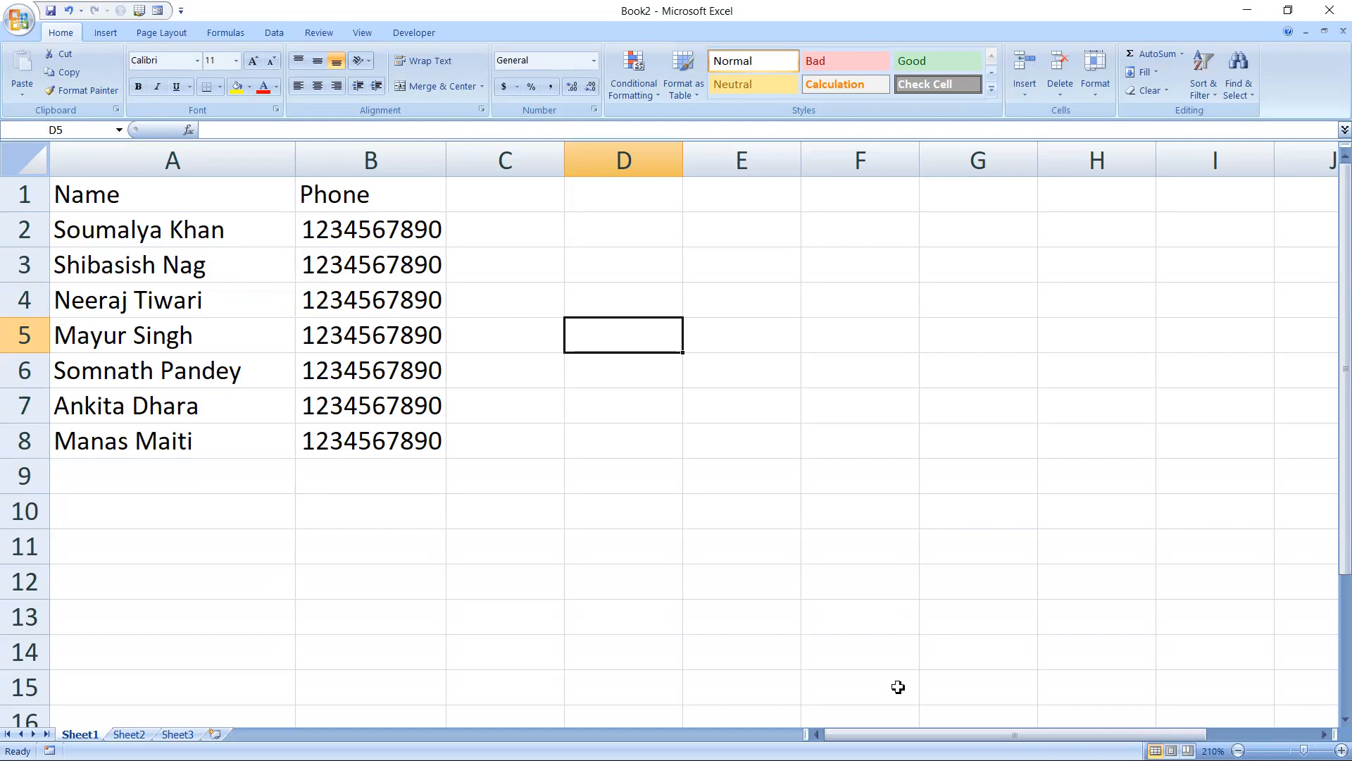
Try adding the prefix "Mr/Mrs " directly in front of the name in cell A2.
left_click(125, 444)
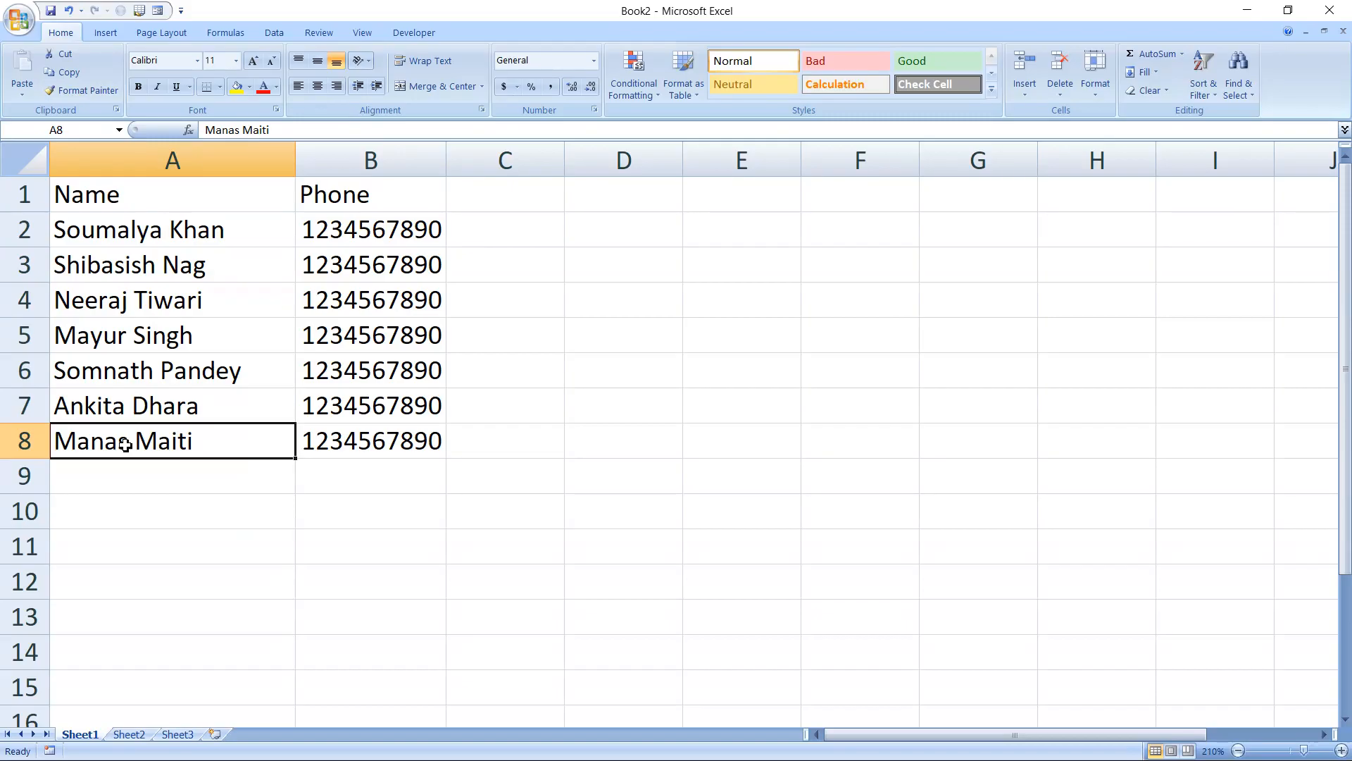
double_click(67, 224)
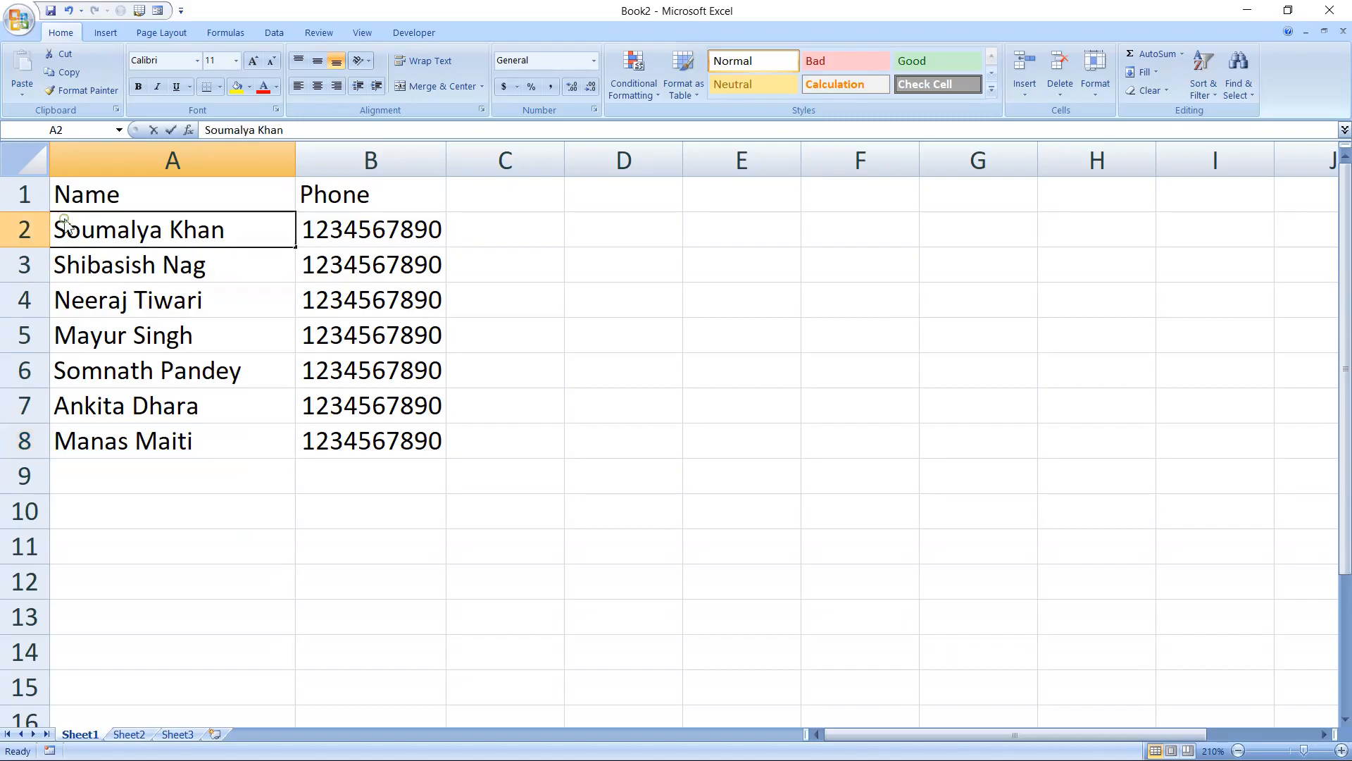
key("Left")
type("Mr/<")
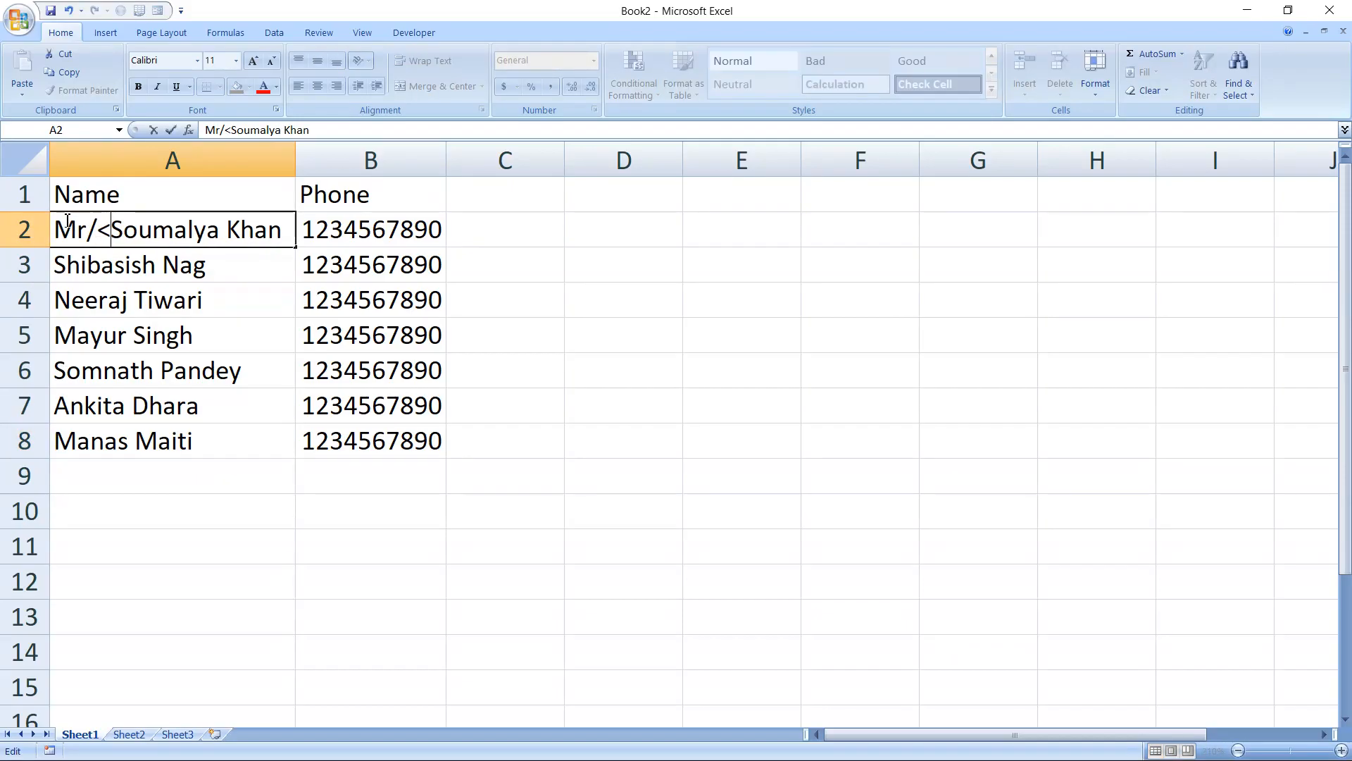
key("BackSpace")
key("BackSpace")
type("/M")
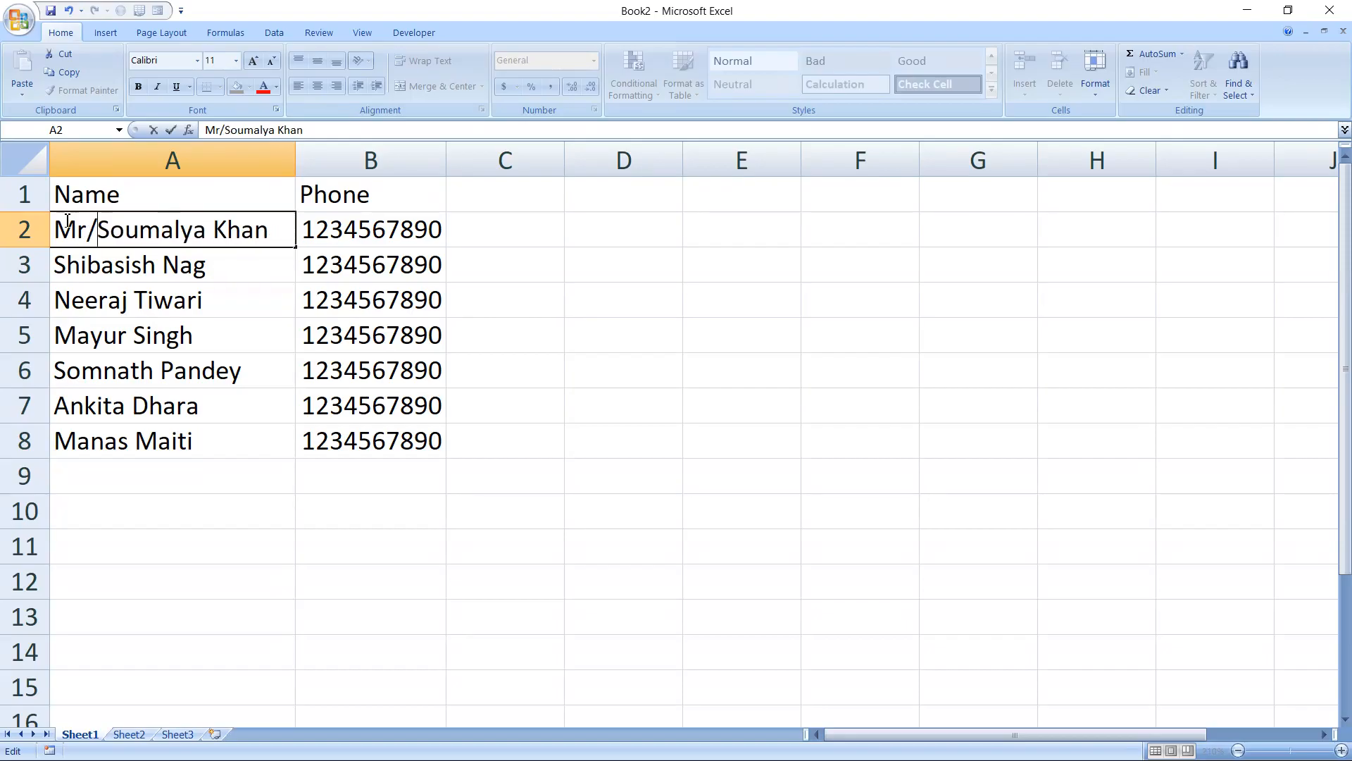
type("rs")
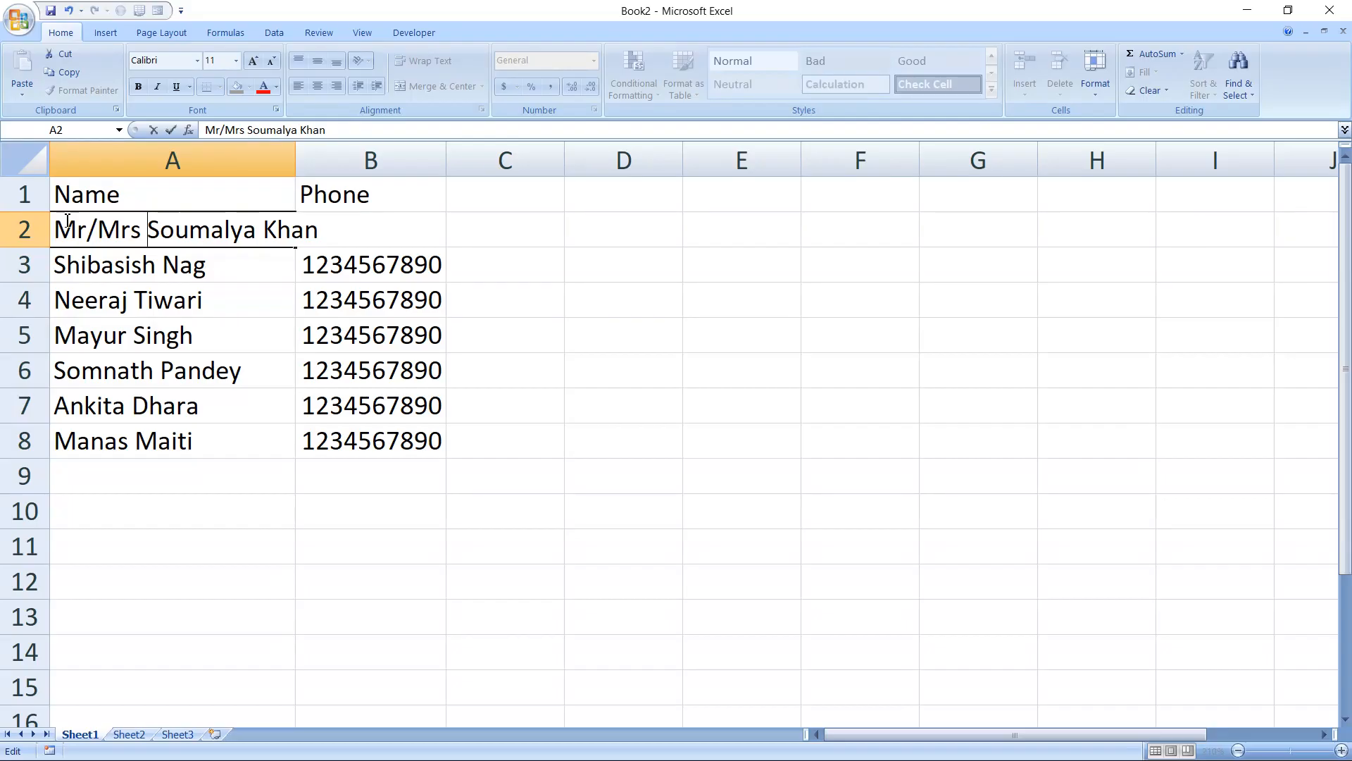
Remove the manually entered prefix from the name in cell A2.
key("BackSpace")
key("BackSpace")
key("BackSpace")
key("BackSpace")
key("BackSpace")
key("BackSpace")
key("BackSpace")
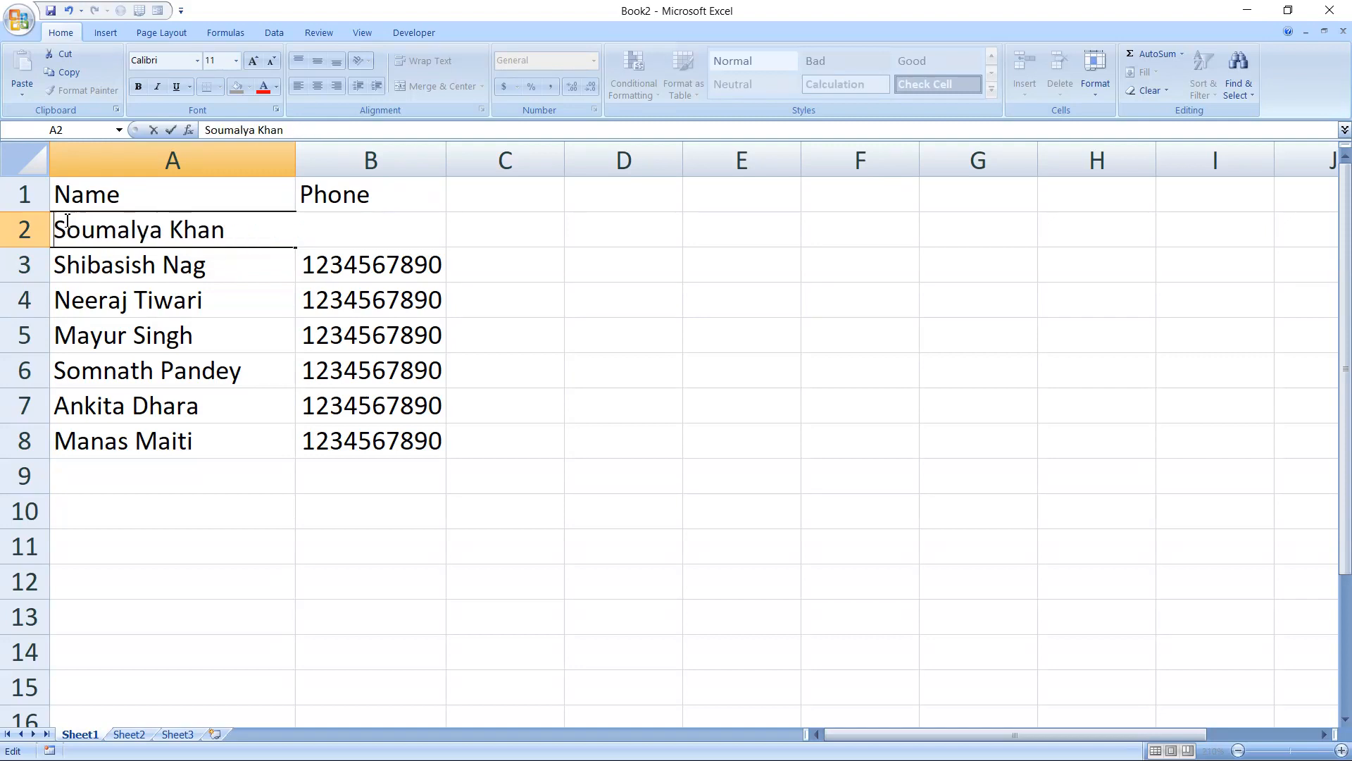
left_click(354, 436)
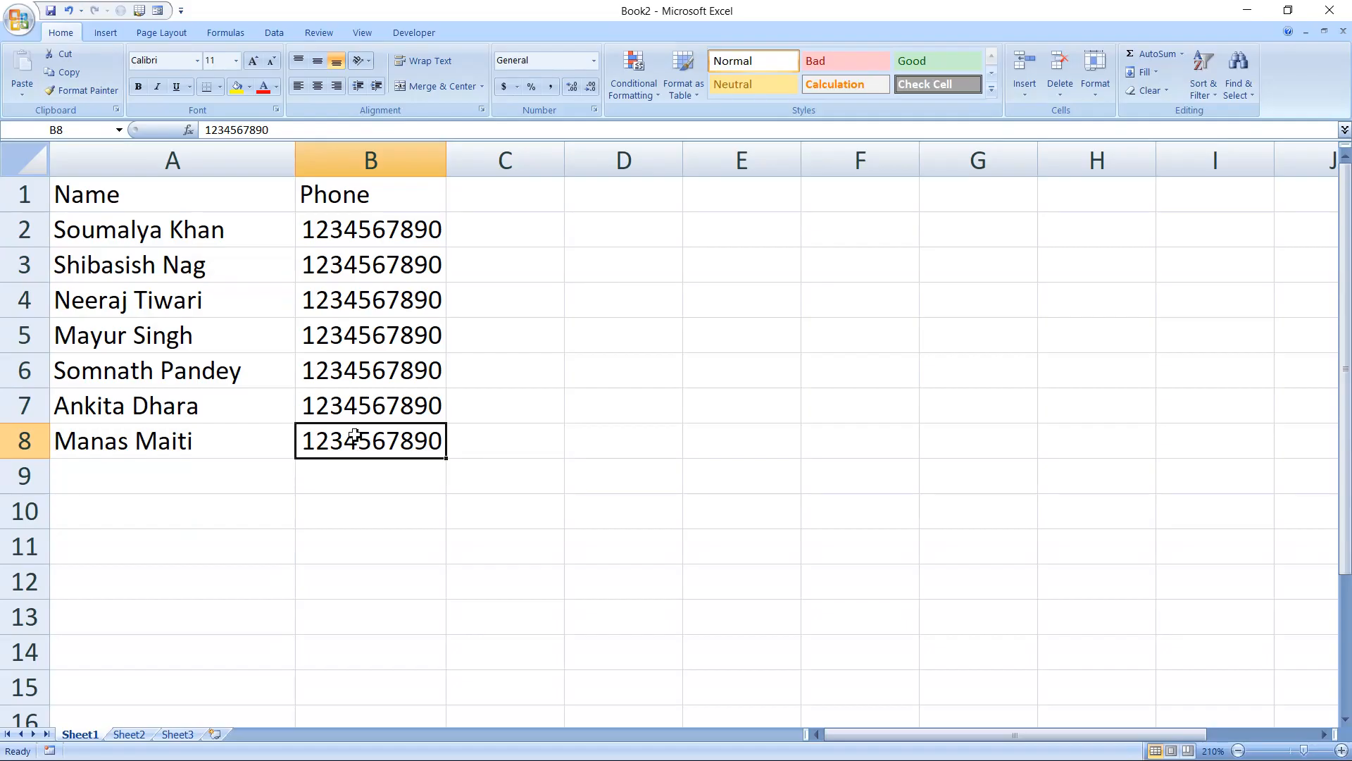
Switch to Notepad and review the format symbols noted for numbers and text.
left_click(184, 226)
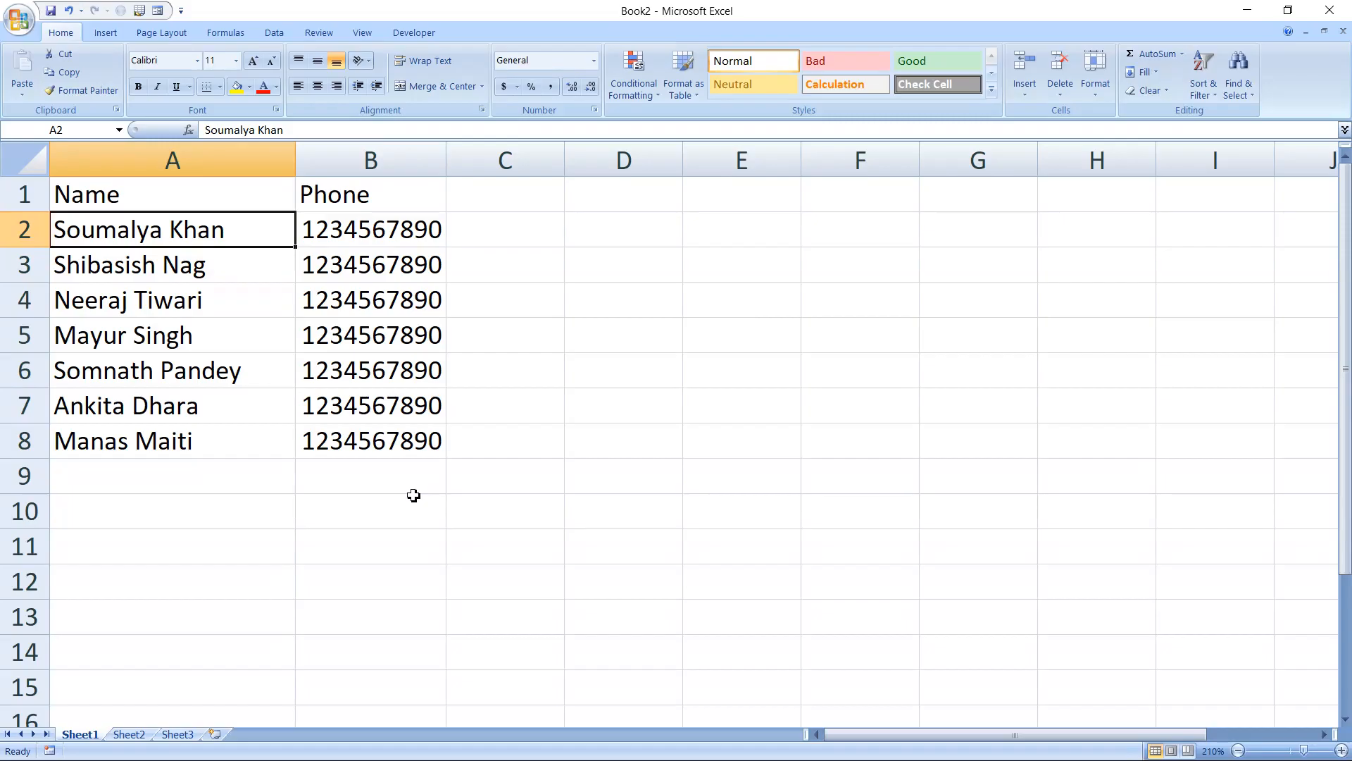
key("super")
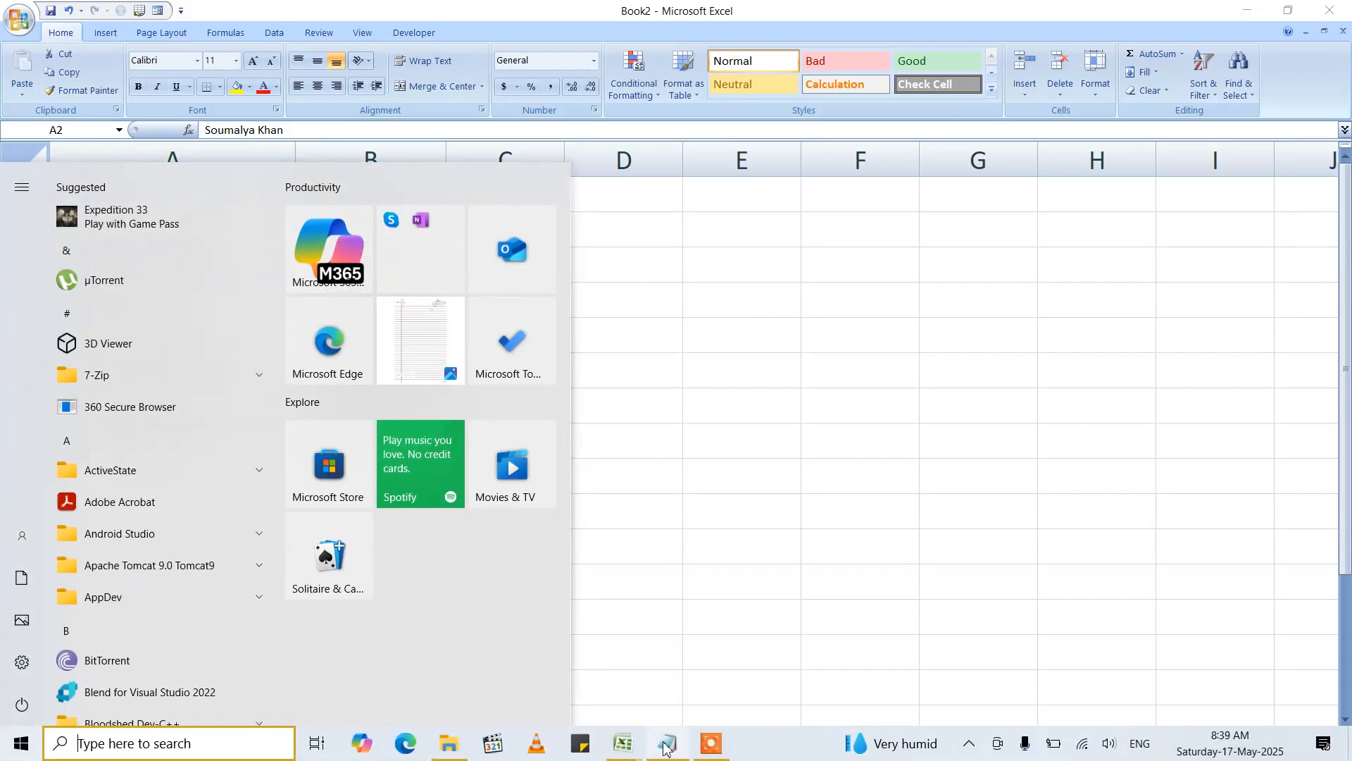
left_click(667, 744)
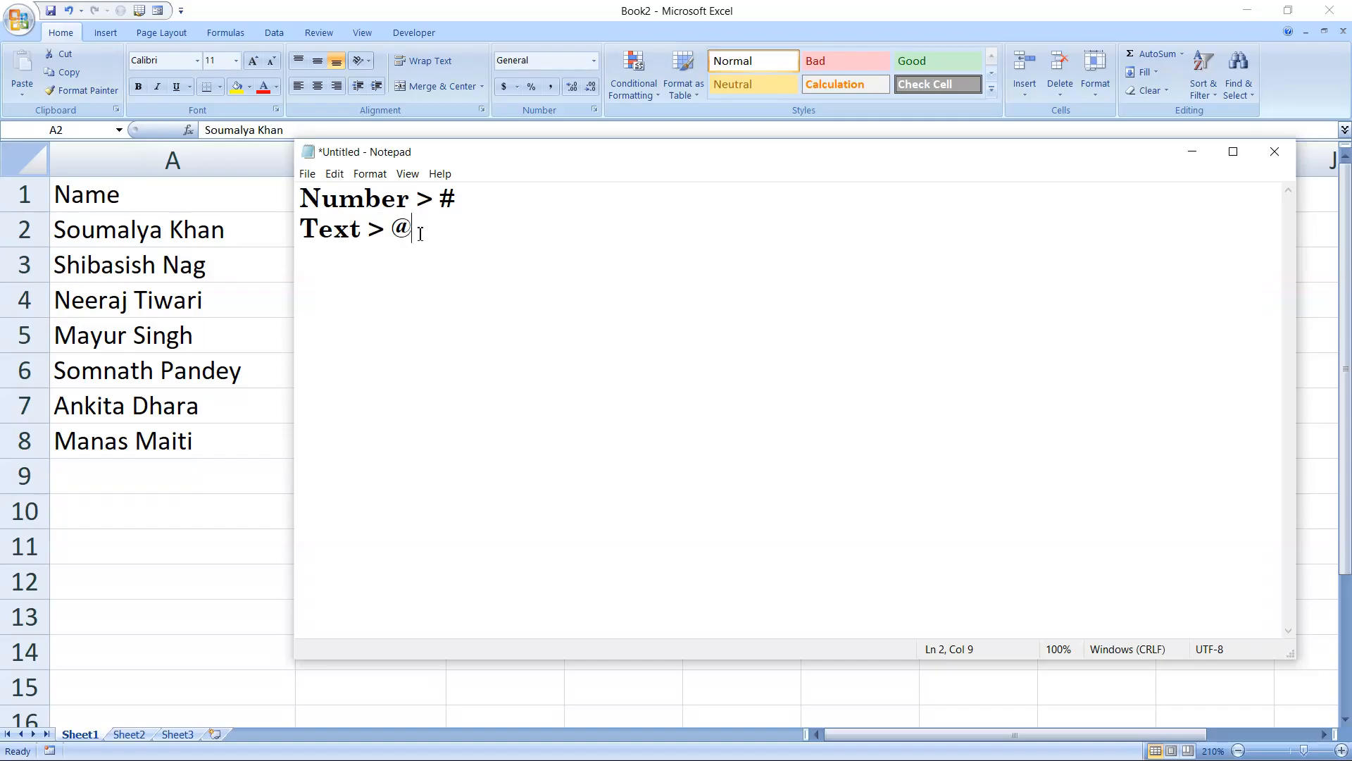
Return to Excel, select the names in A2:A8 and open the Custom number format settings for them.
left_click(149, 233)
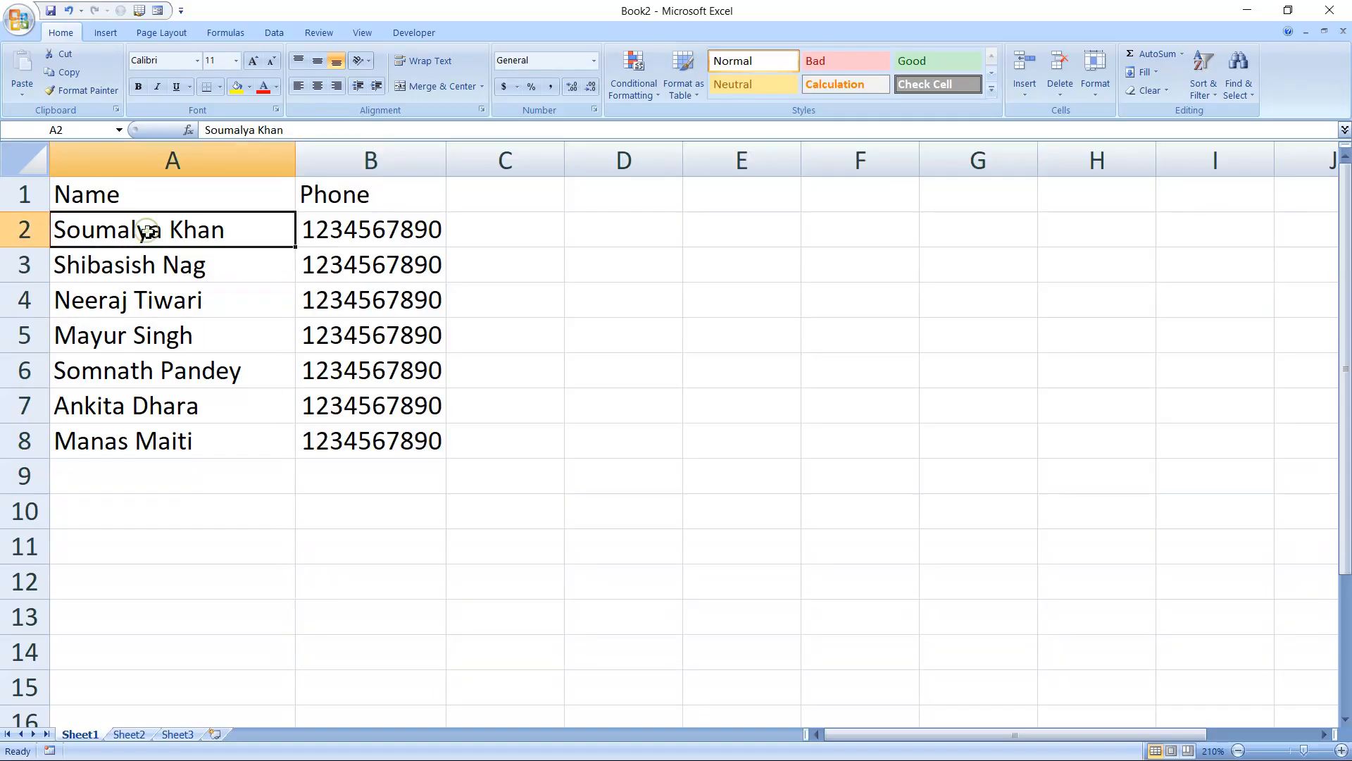
key("shift+Down")
key("shift+Down")
key("shift+Down")
key("shift+Down")
key("shift+Down")
key("shift+Down")
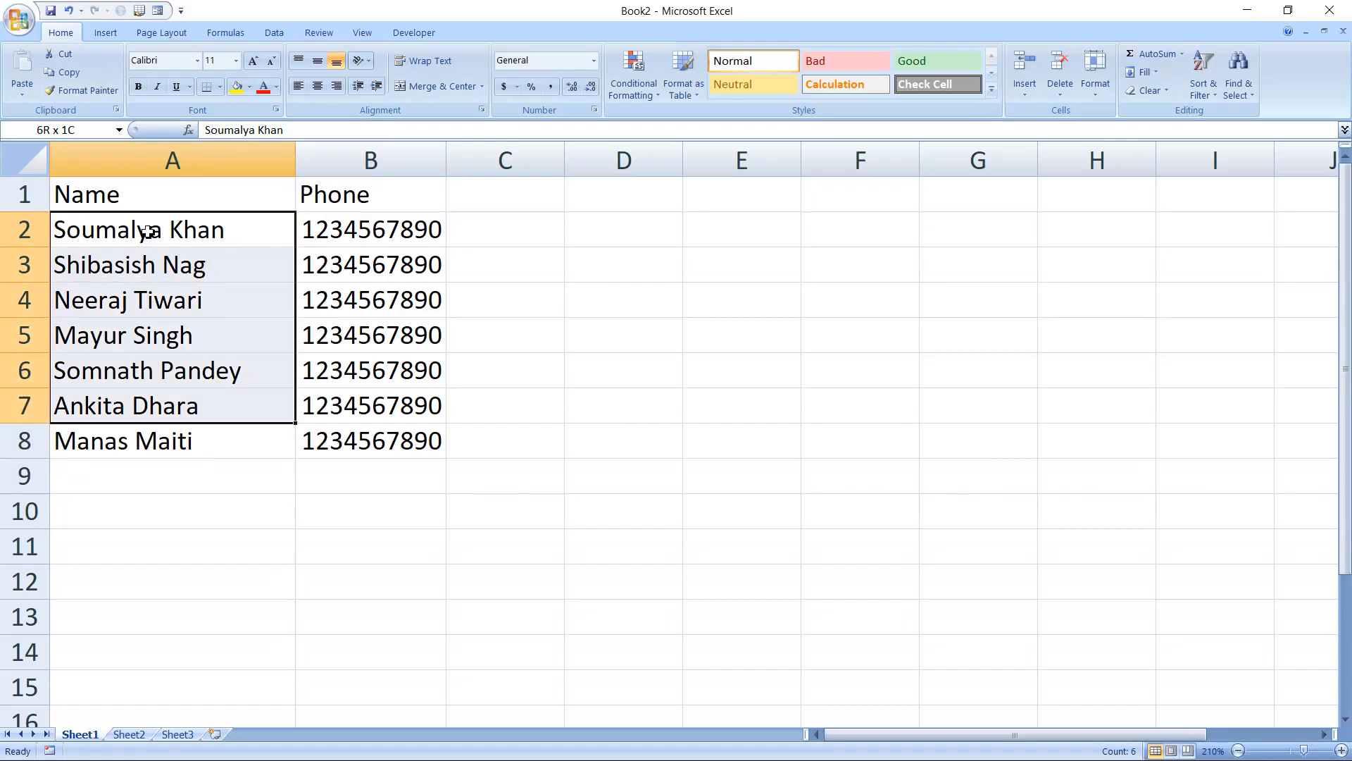
right_click(150, 232)
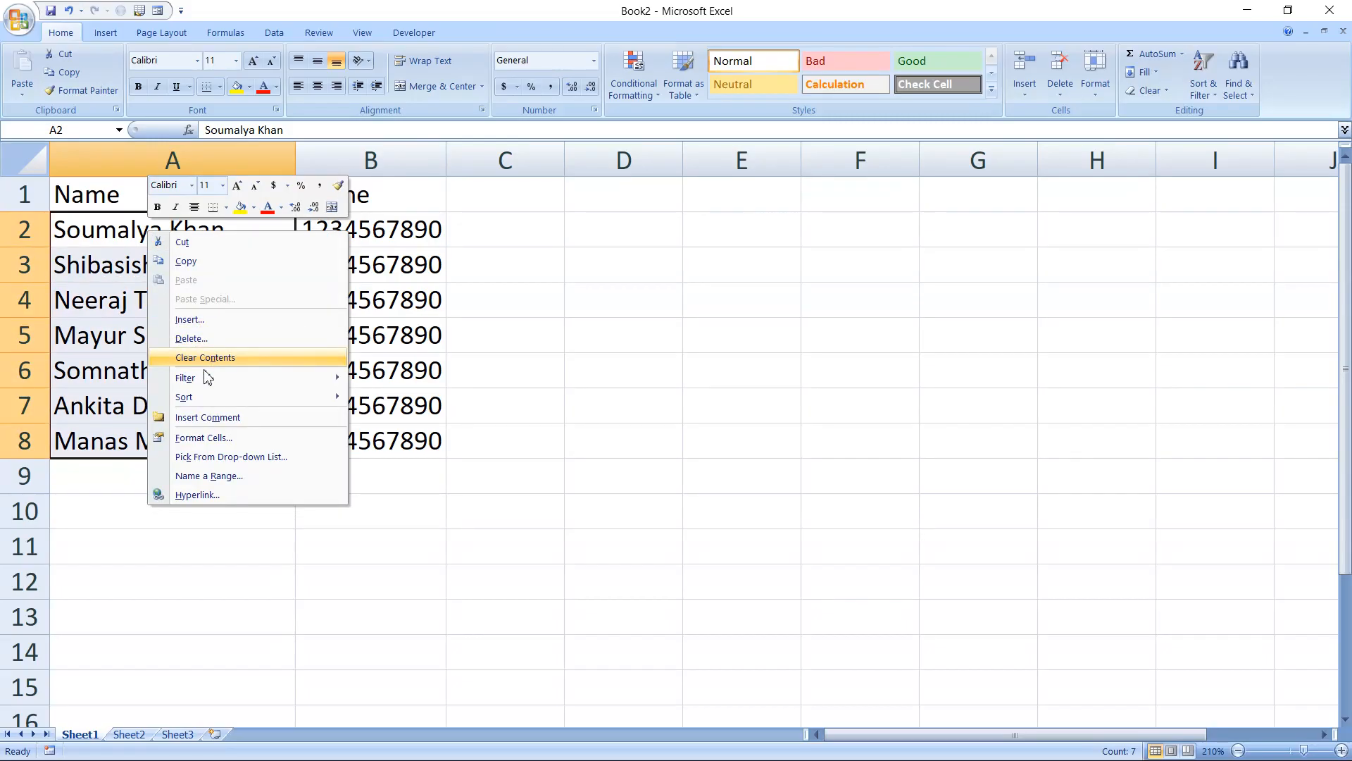
left_click(230, 440)
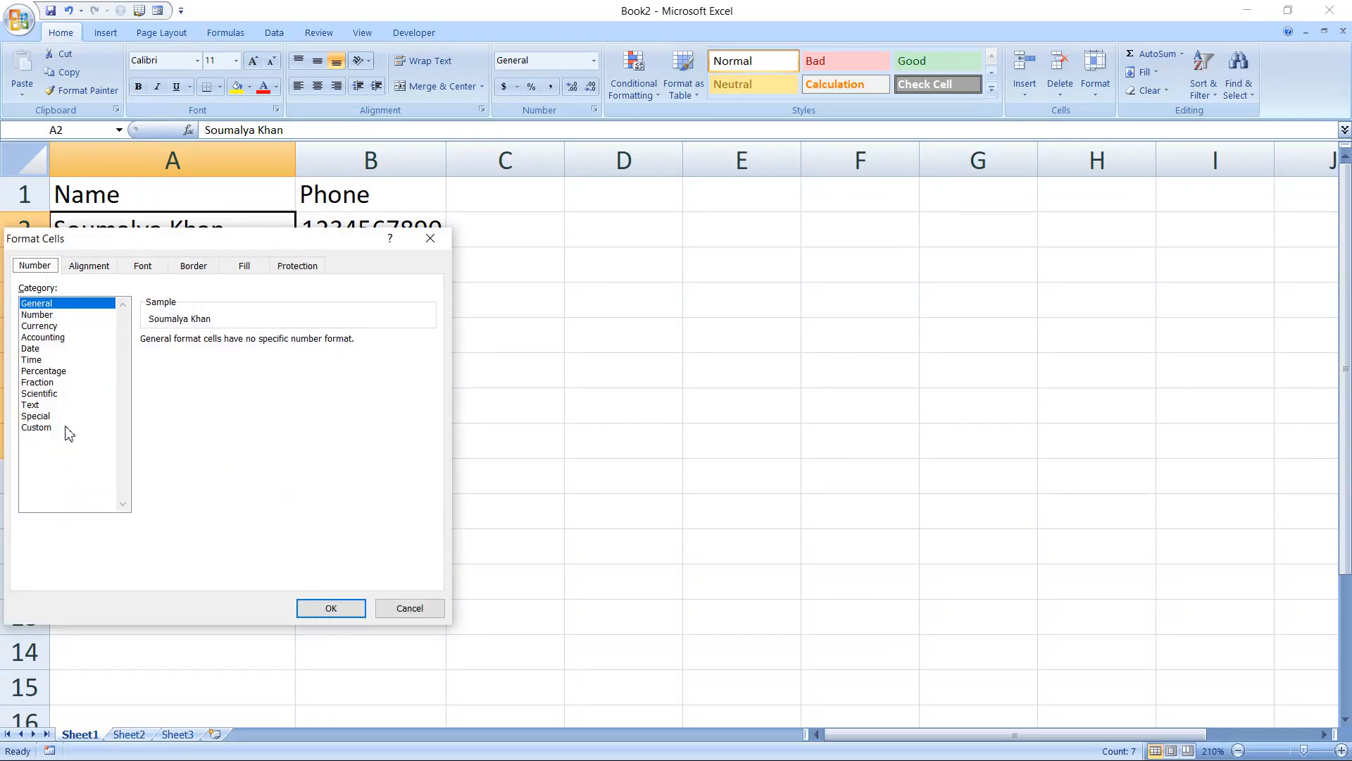
left_click(52, 427)
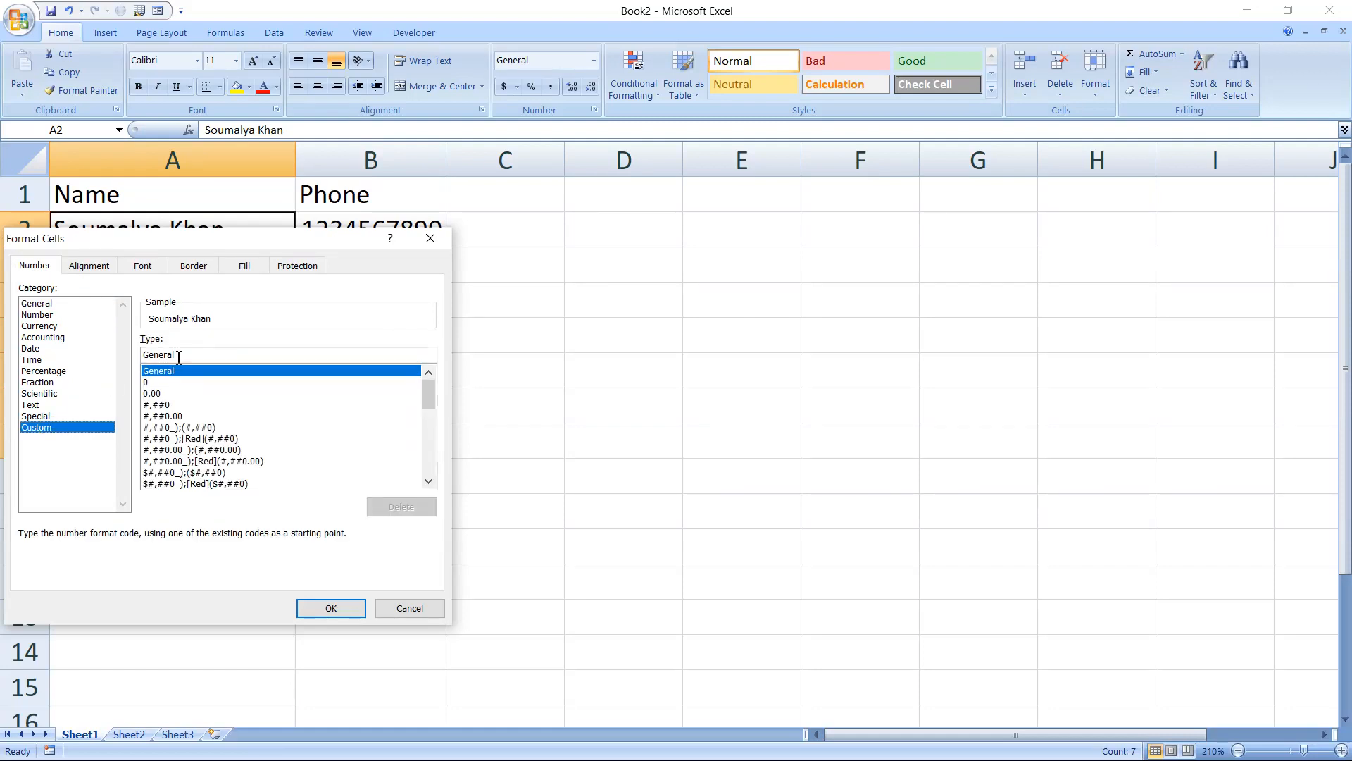
Apply the custom format "Mr/Mrs "@ to the selected names and autofit column A.
double_click(179, 357)
key("alt+Tab")
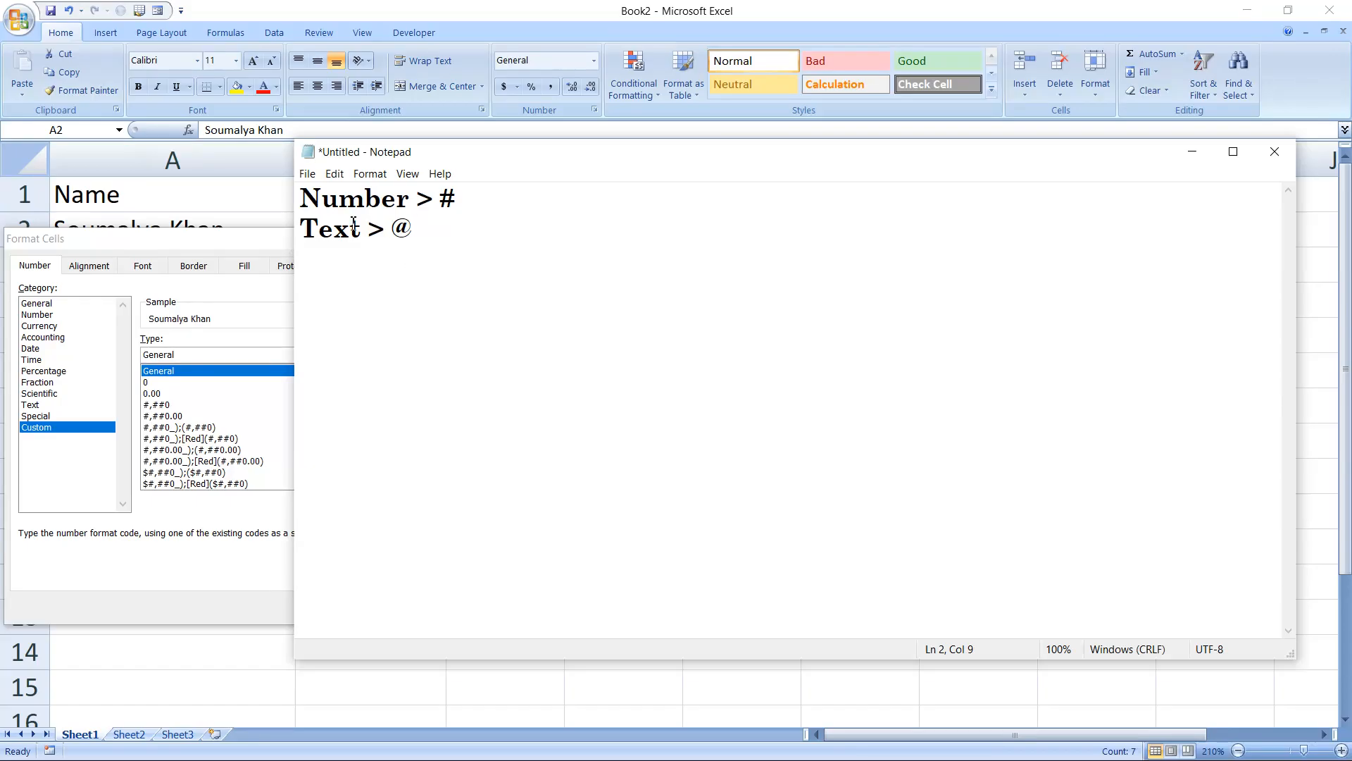
left_click(210, 241)
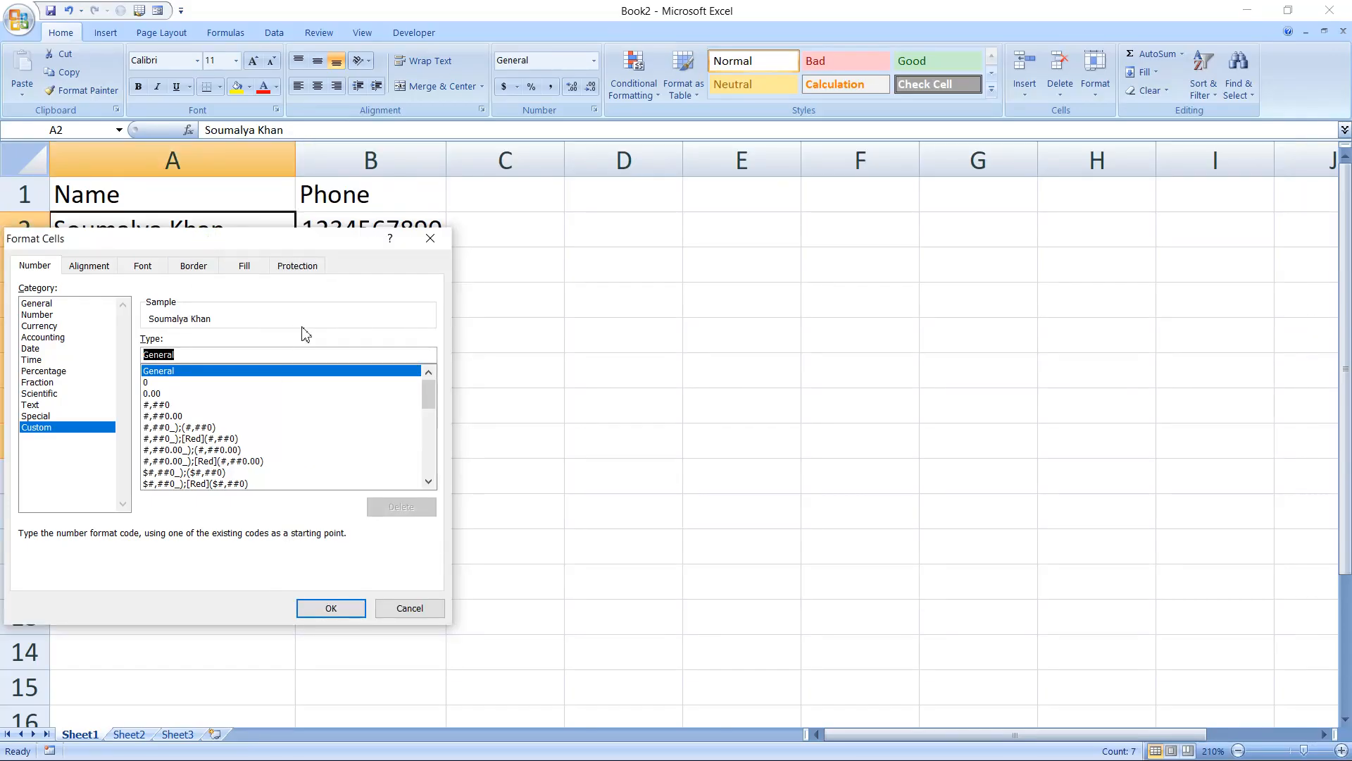
type("@")
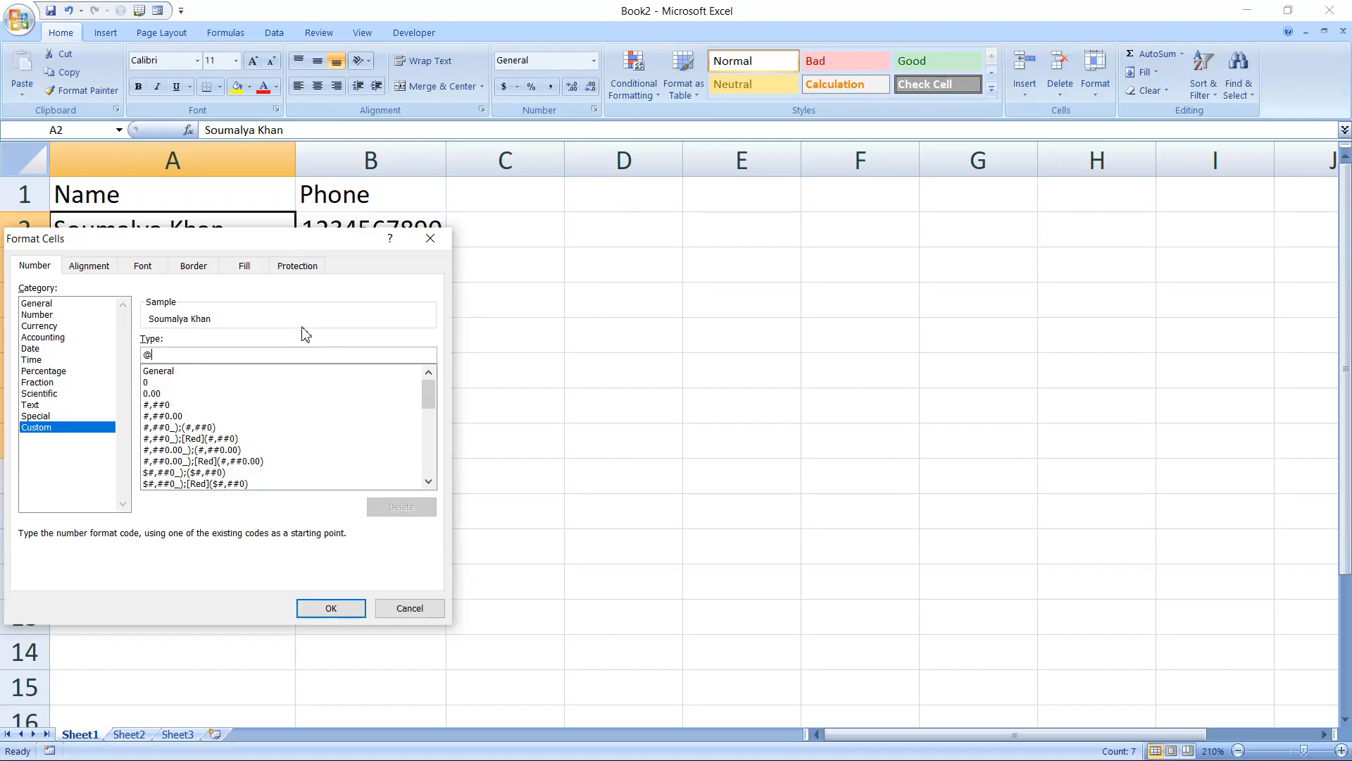
key("Home")
type("\"")
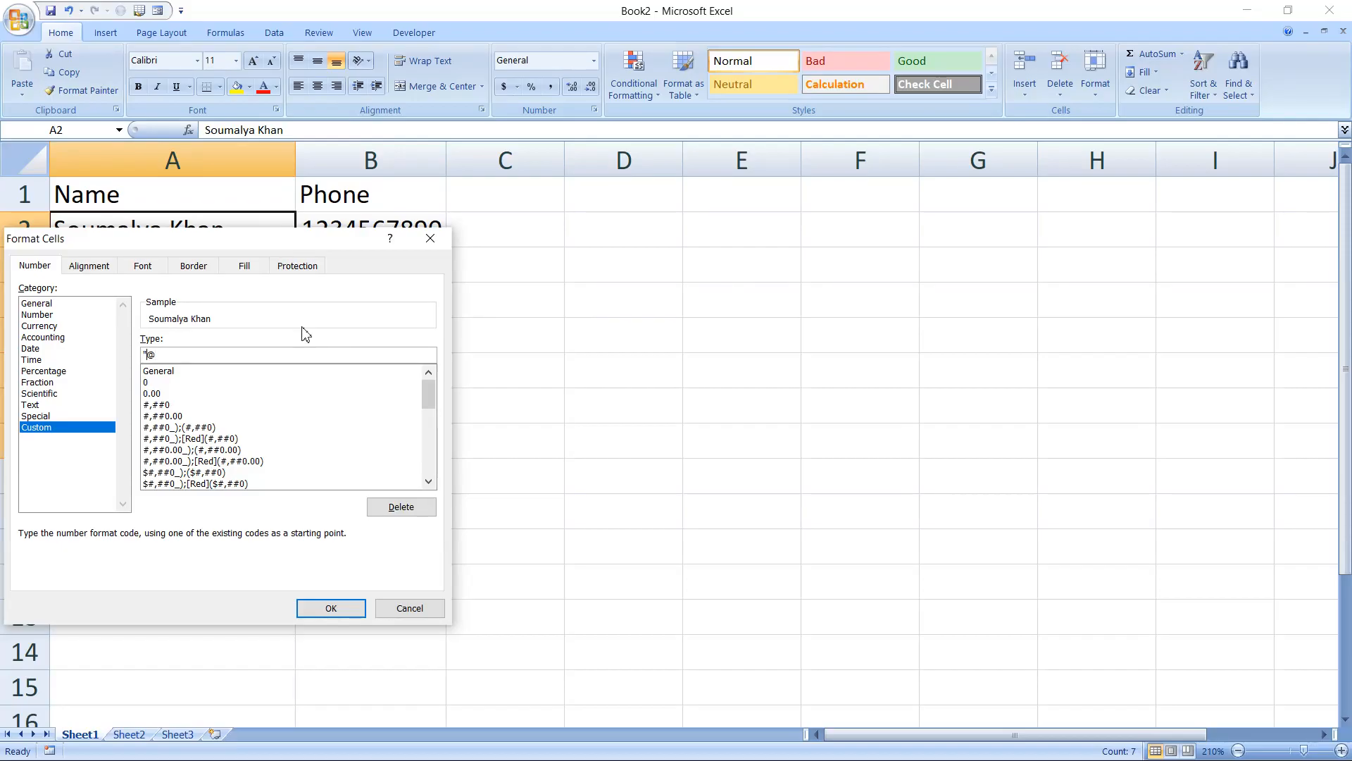
type("Mr.Mrs\"")
left_click(331, 609)
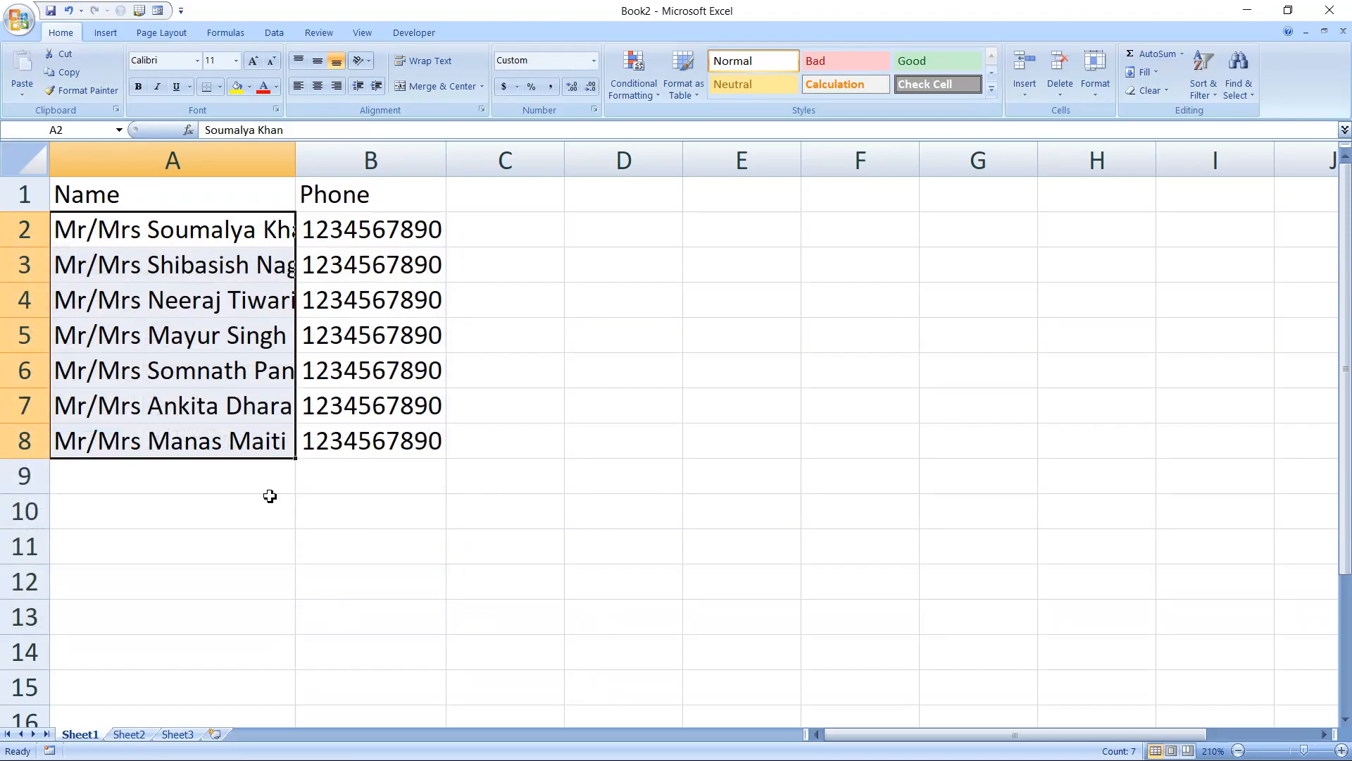
double_click(299, 157)
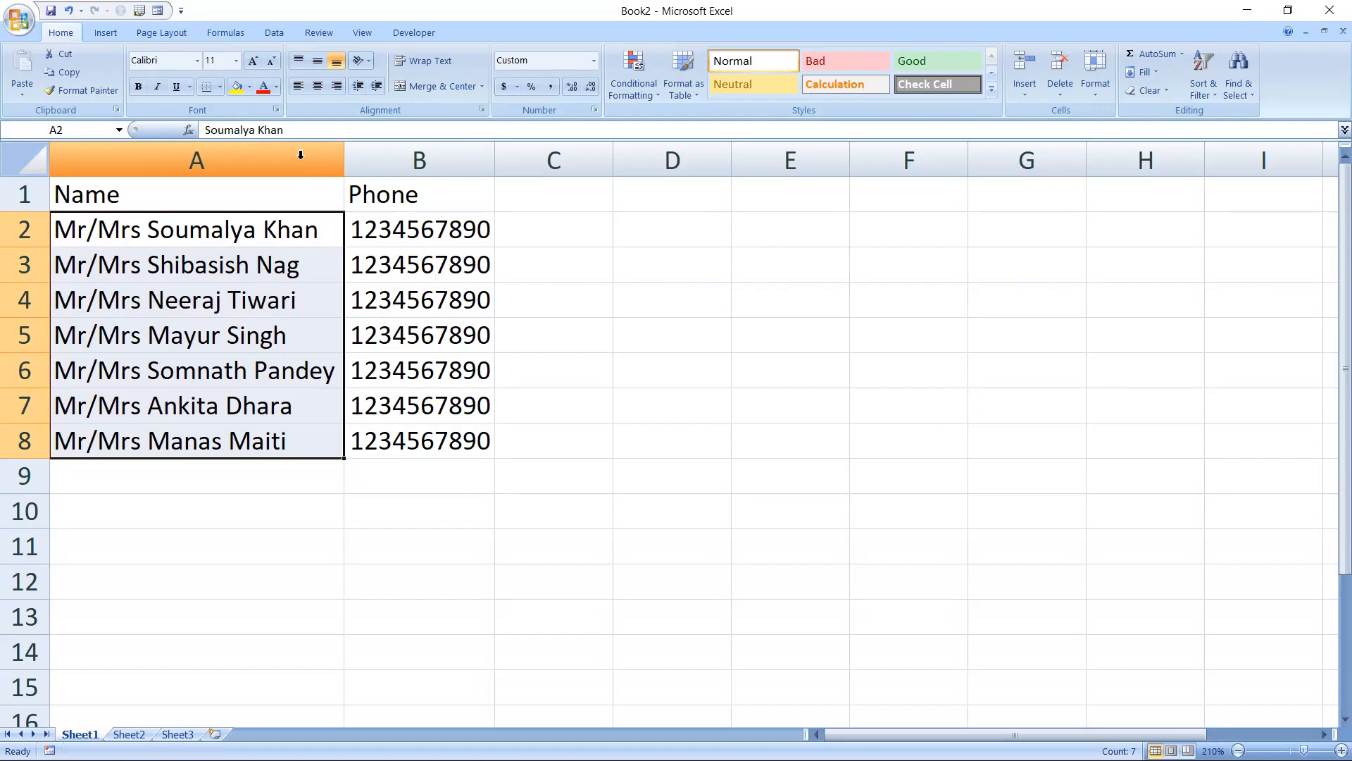
Select the phone numbers in B2:B8 and open the Custom number format settings for them.
left_click(414, 220)
key("shift+Down")
key("shift+Down")
key("shift+Down")
key("shift+Down")
key("shift+Down")
key("shift+Down")
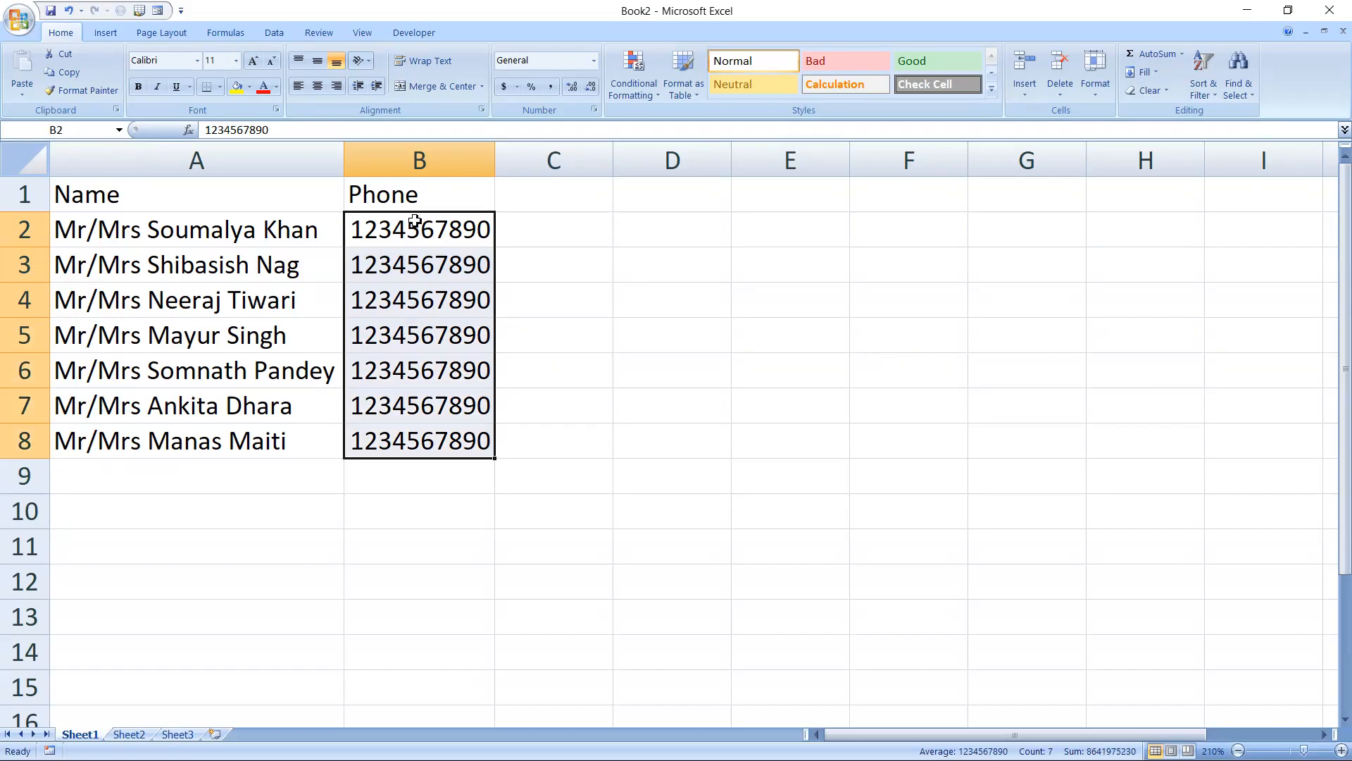
right_click(404, 292)
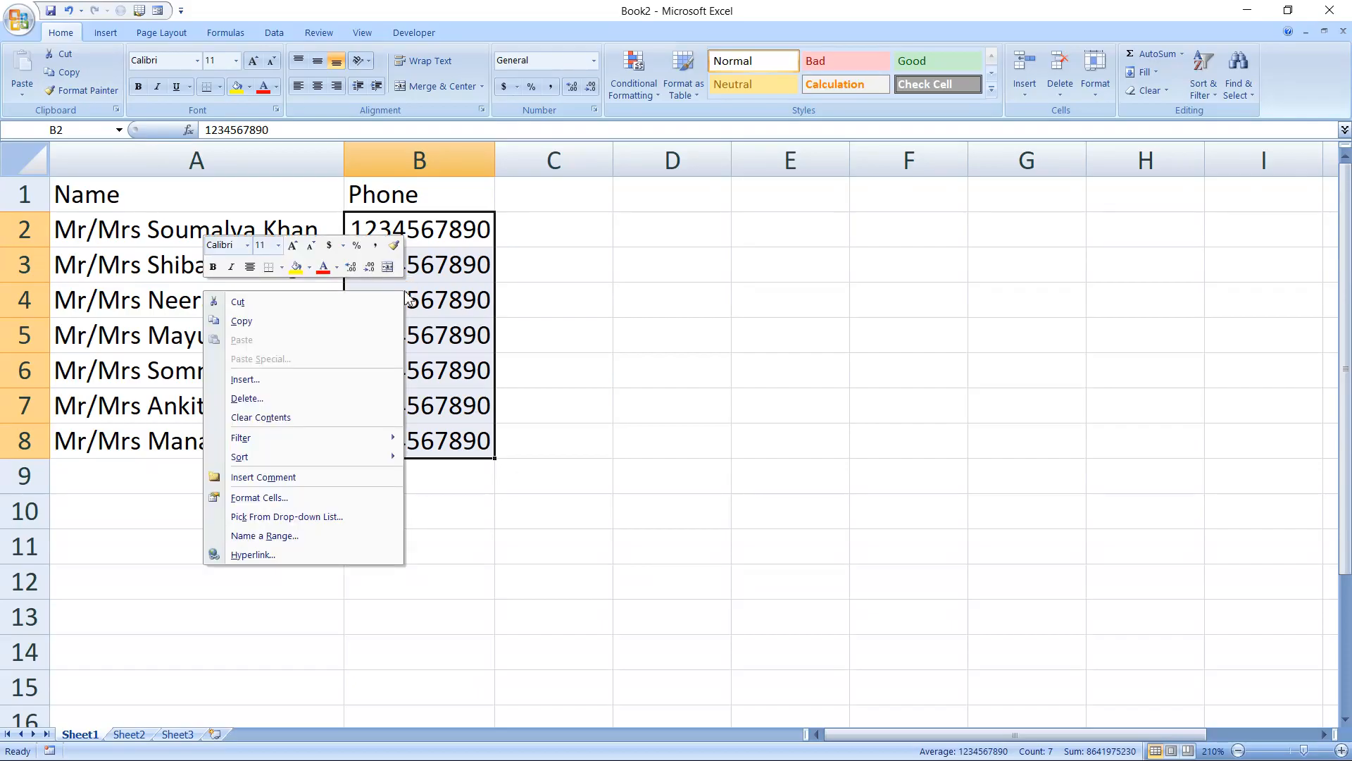
left_click(307, 499)
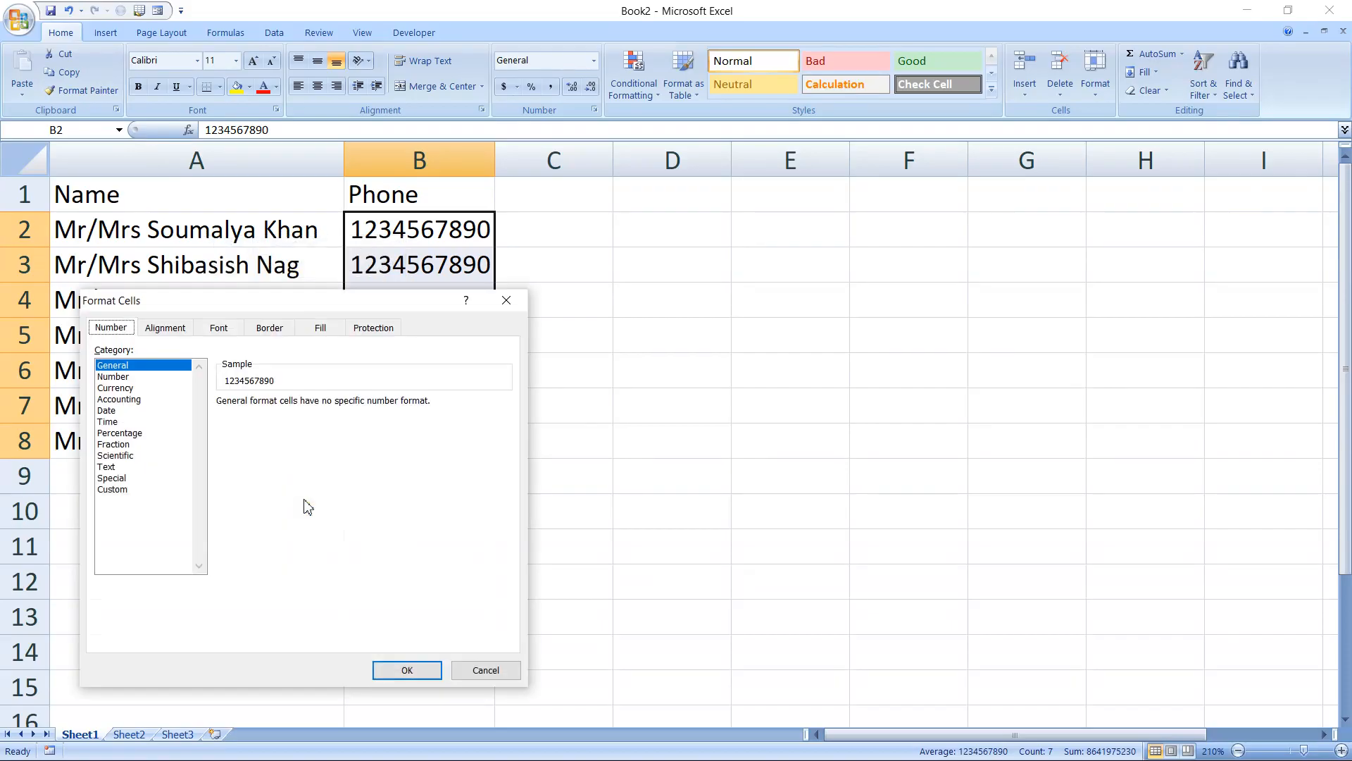
left_click_drag(286, 307, 541, 269)
left_click(368, 454)
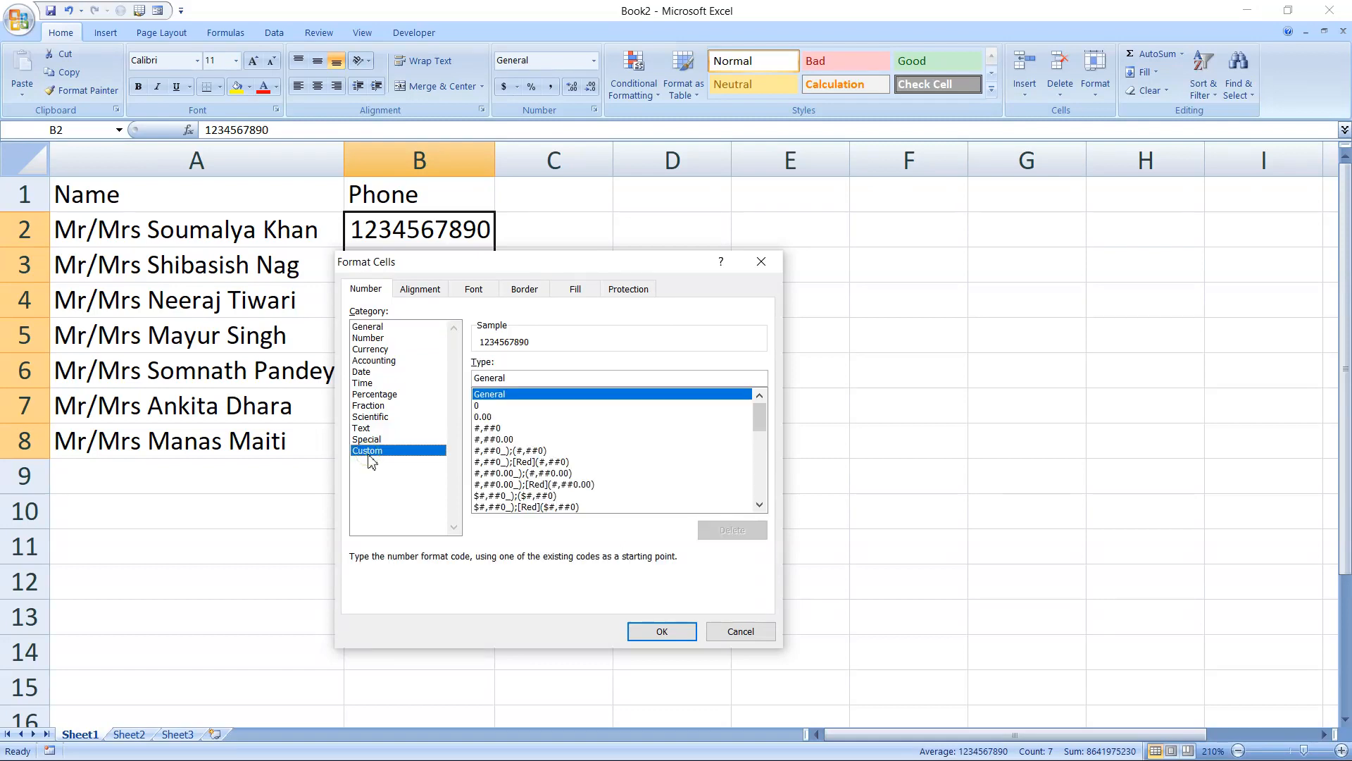
Apply the custom format "+91-"# to the selected phone numbers.
left_click_drag(510, 378, 444, 379)
type("#")
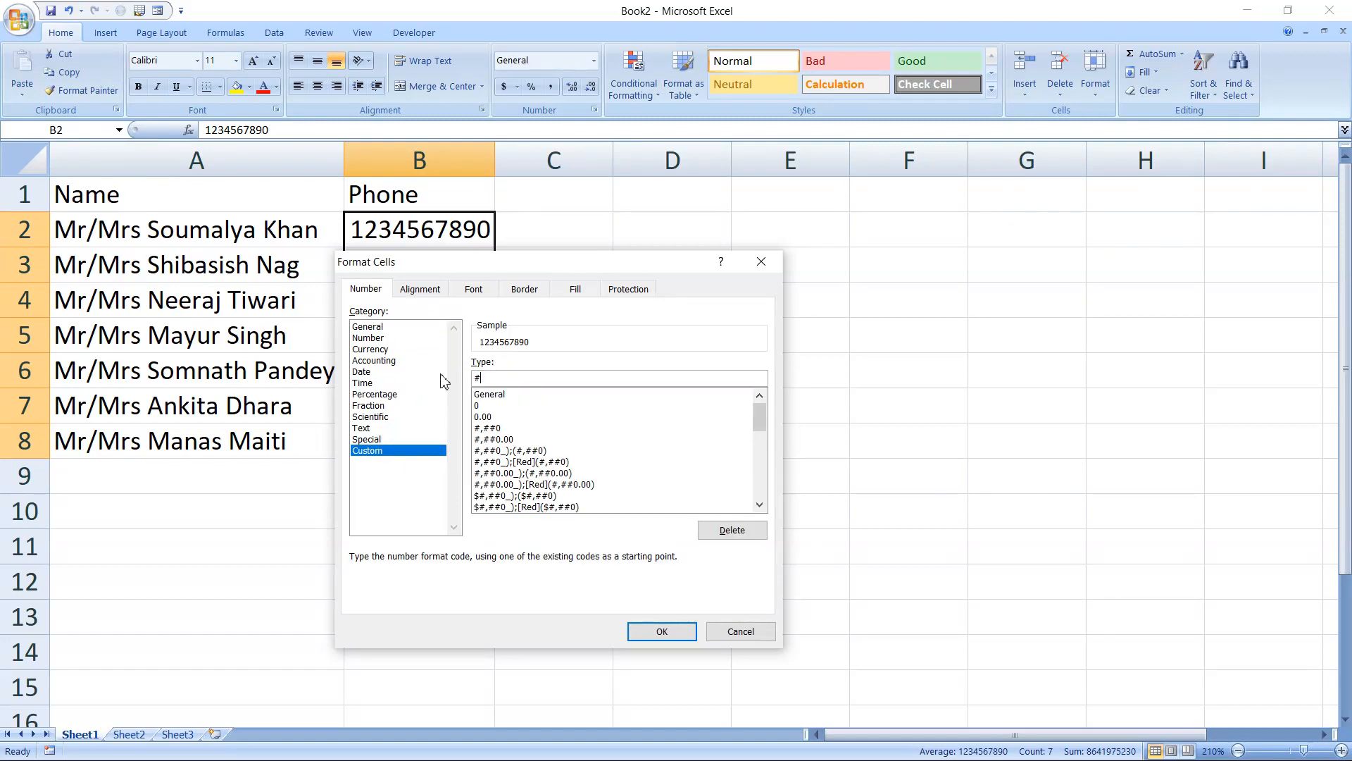
type("\"+91")
key("BackSpace")
type("-\"")
left_click(657, 632)
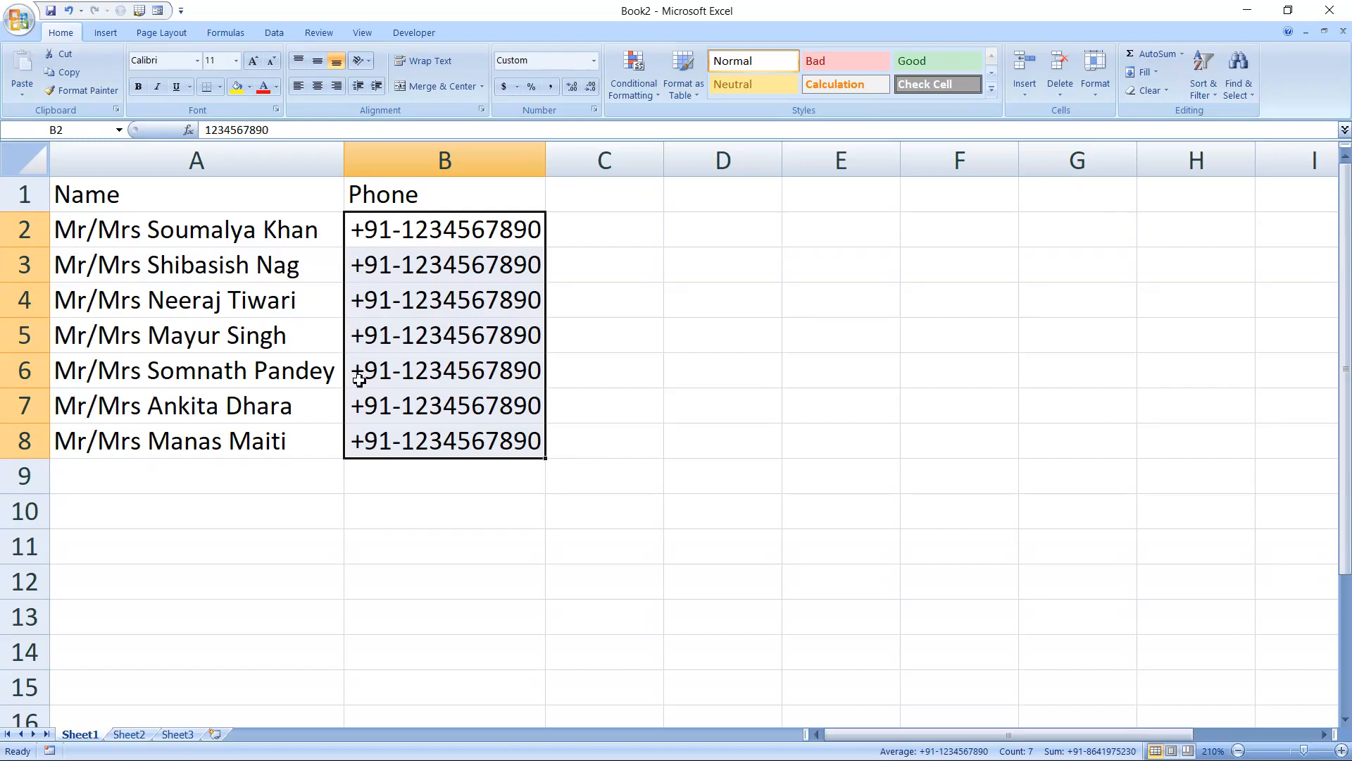
Select the names in A2:A8 again and reopen their custom number format for editing.
left_click(218, 233)
key("shift+Down")
key("shift+Down")
key("shift+Down")
key("shift+Down")
key("shift+Down")
key("shift+Down")
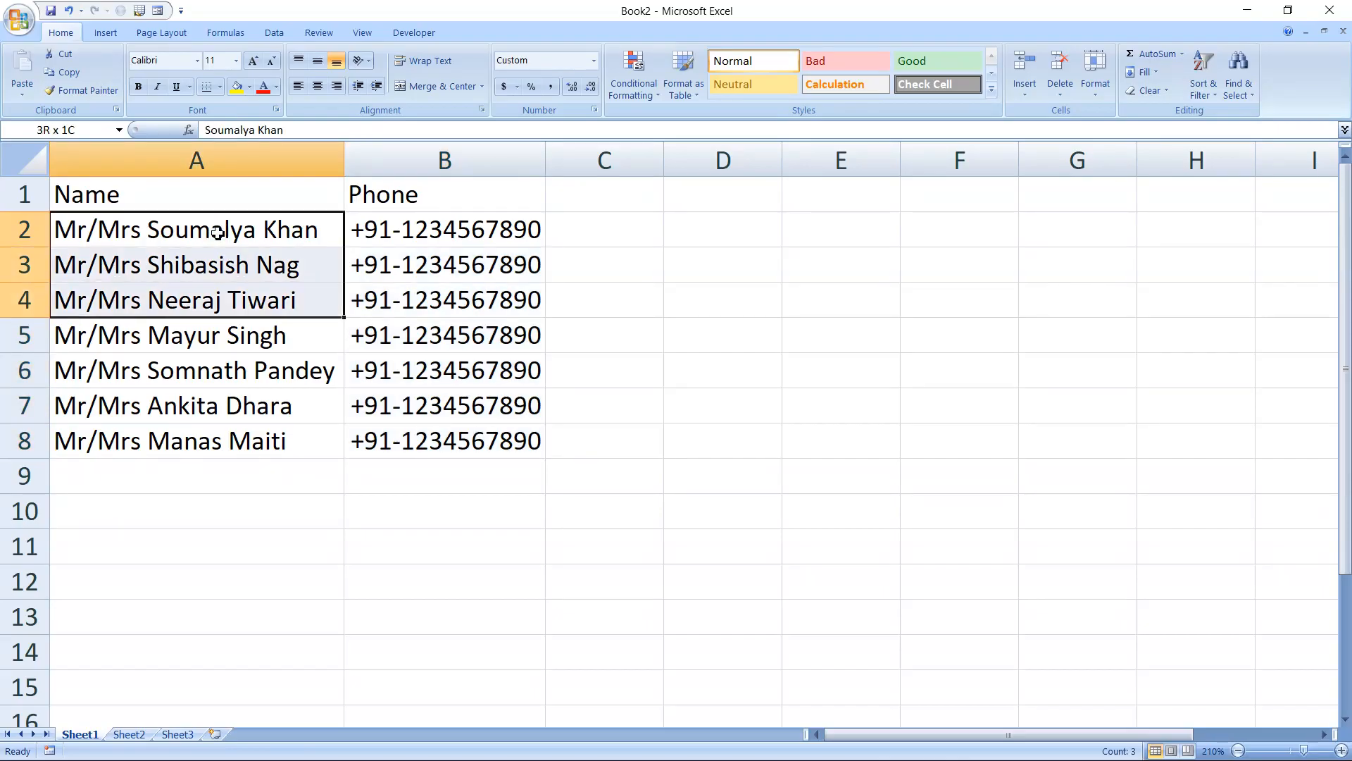
right_click(218, 235)
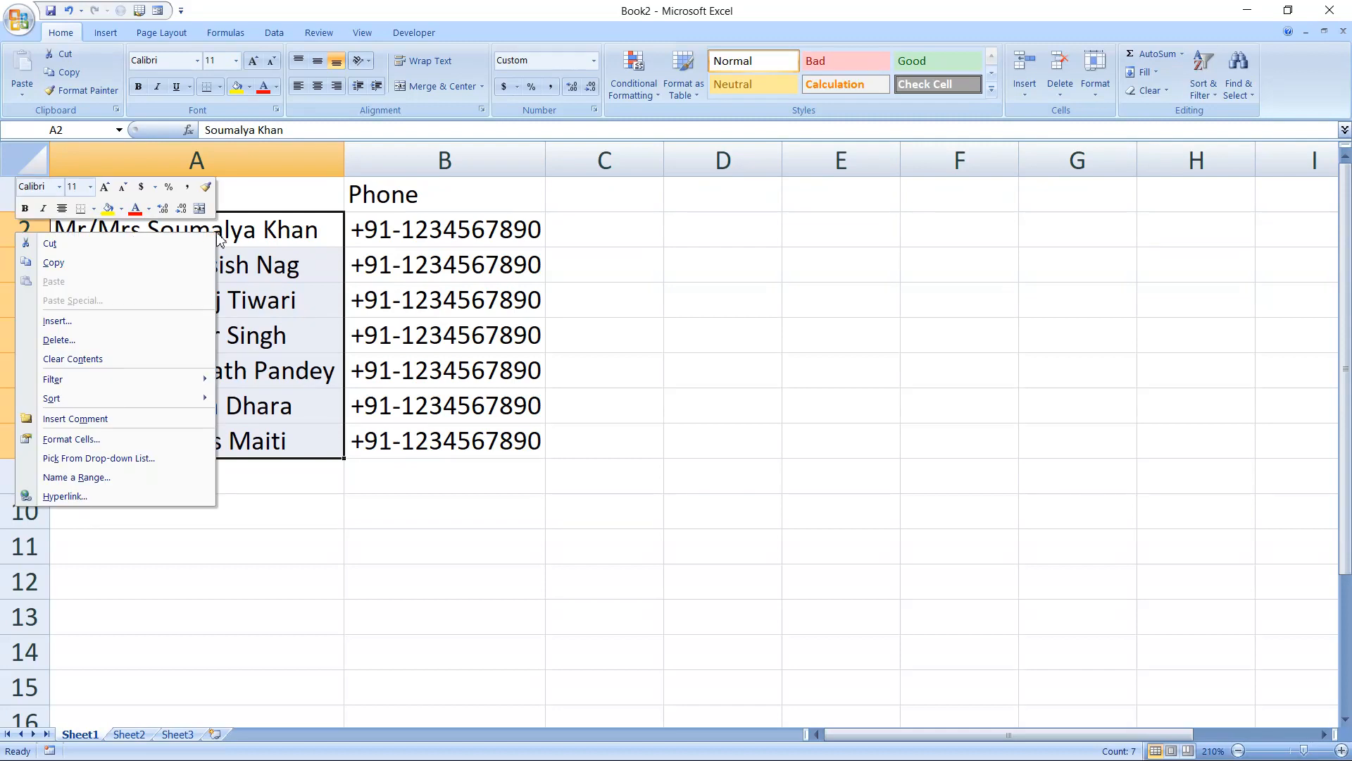
left_click(83, 444)
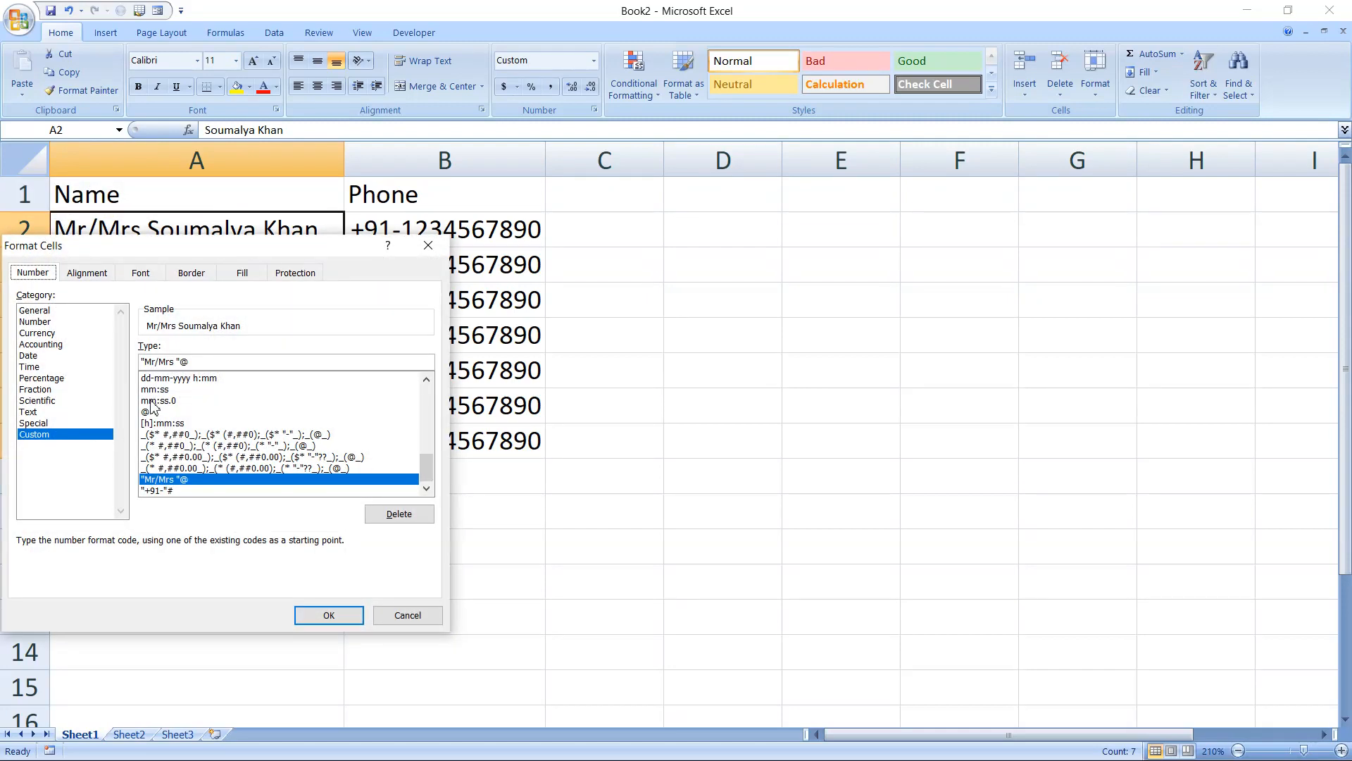
Append the suffix ",OE" to make the names' custom format "Mr/Mrs "@",OE", and autofit column A.
left_click(192, 362)
type("\"")
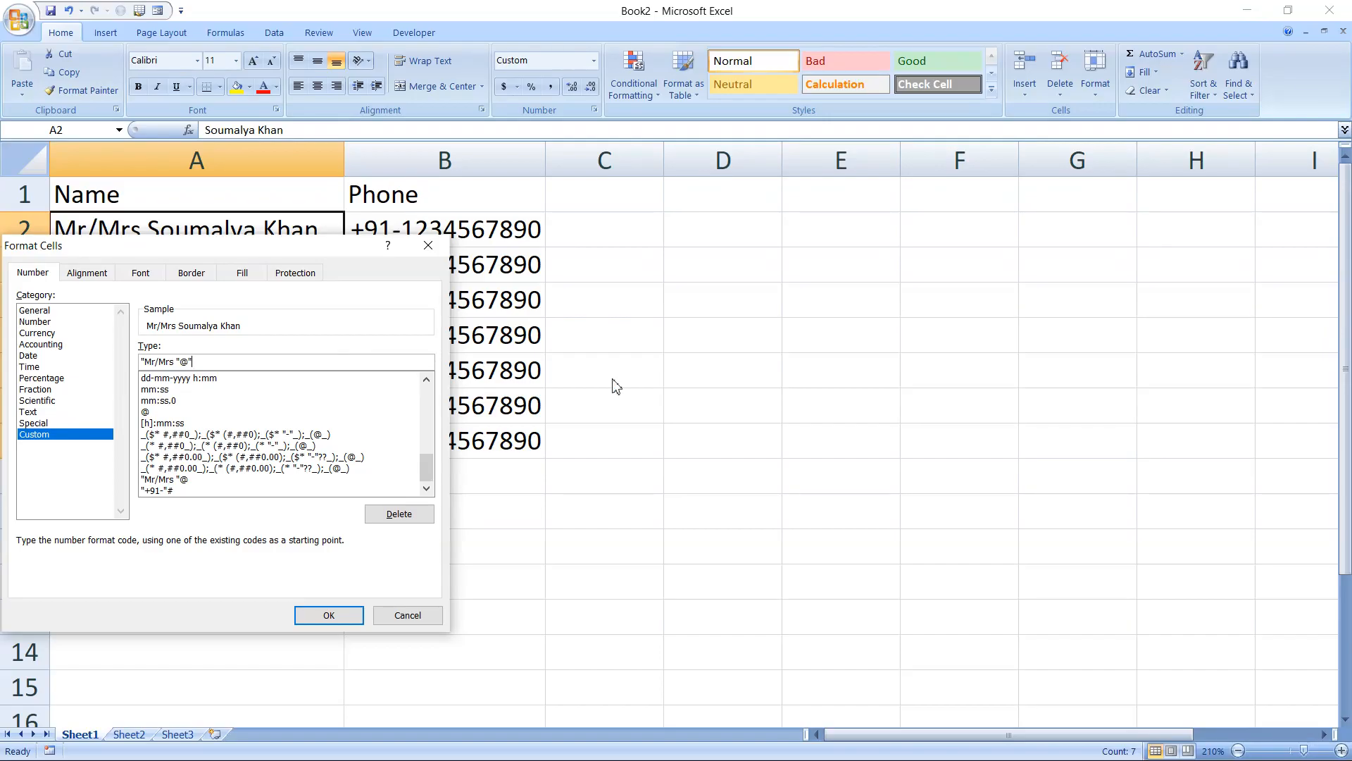
type(",OE\"")
left_click(334, 619)
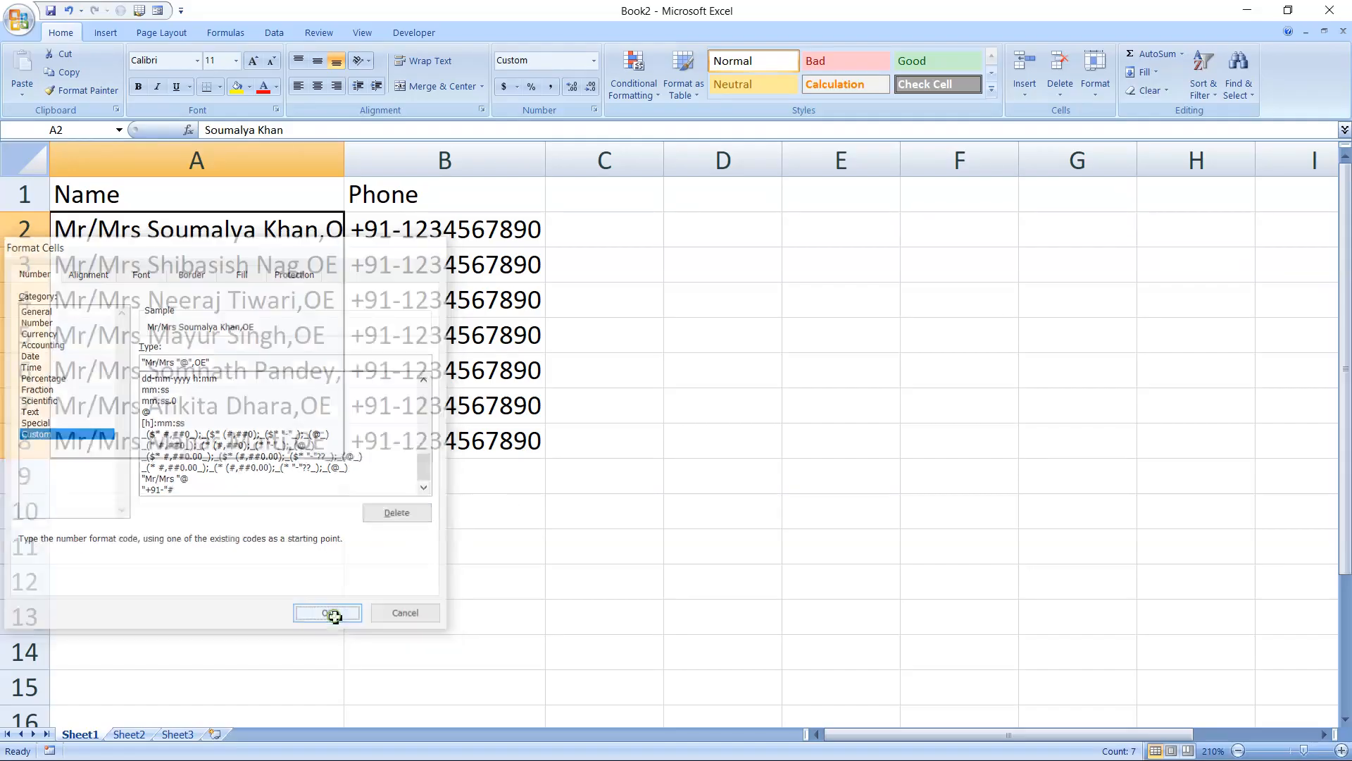
double_click(345, 155)
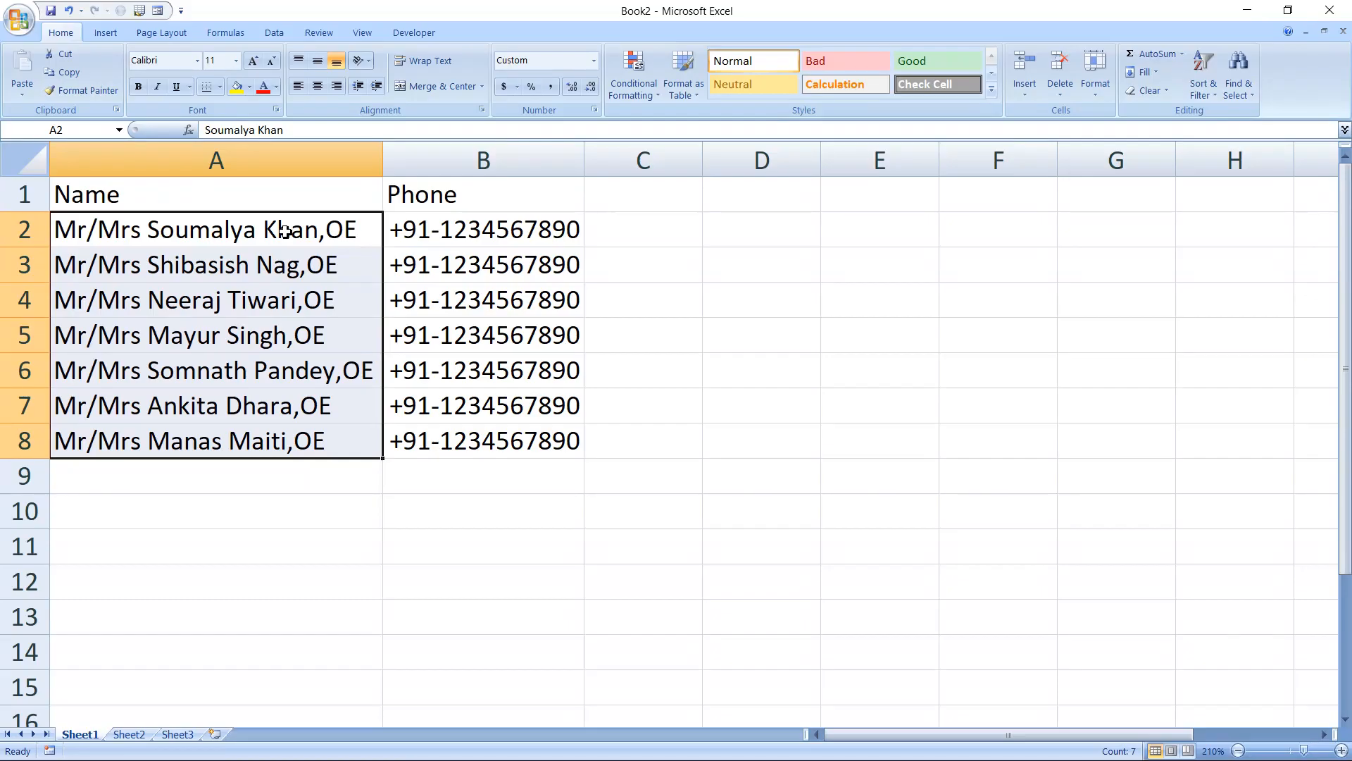
Bring up the Windows taskbar to switch to another open window.
key("super")
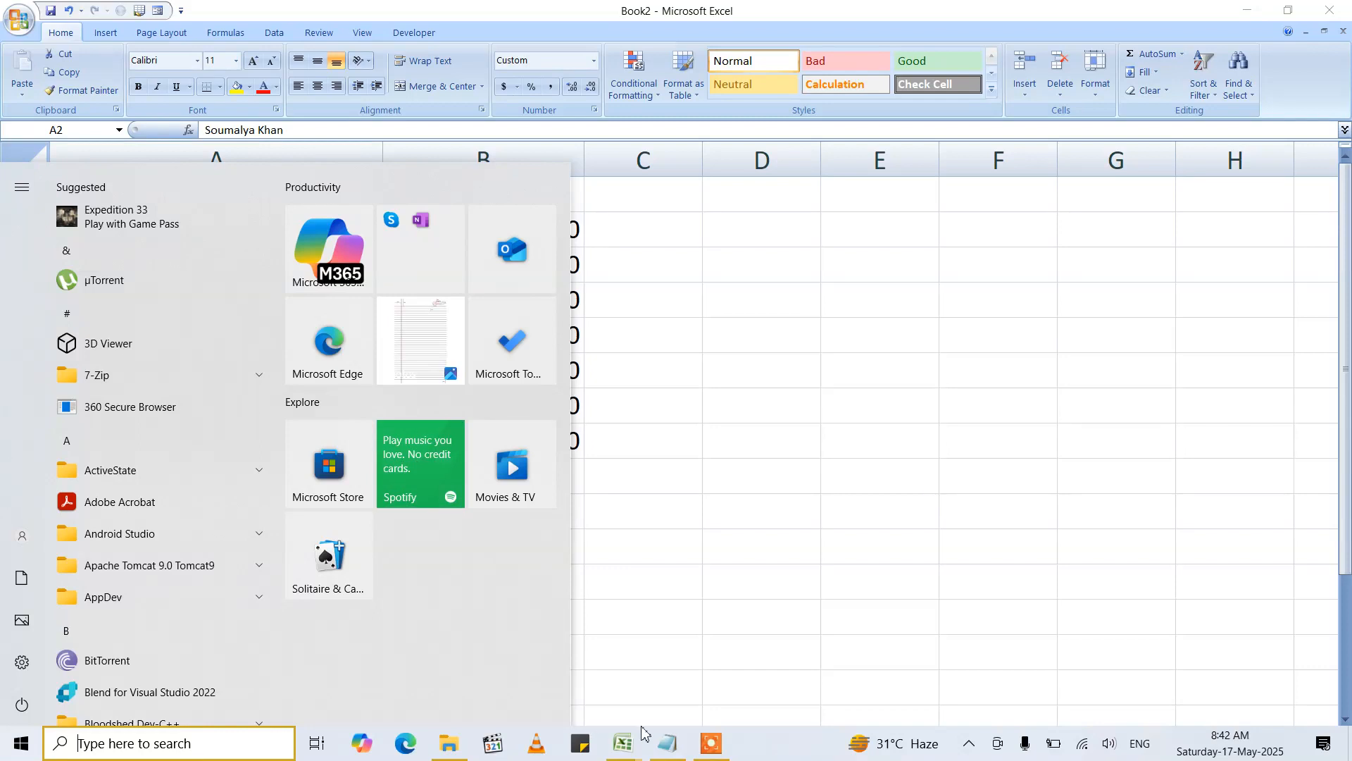